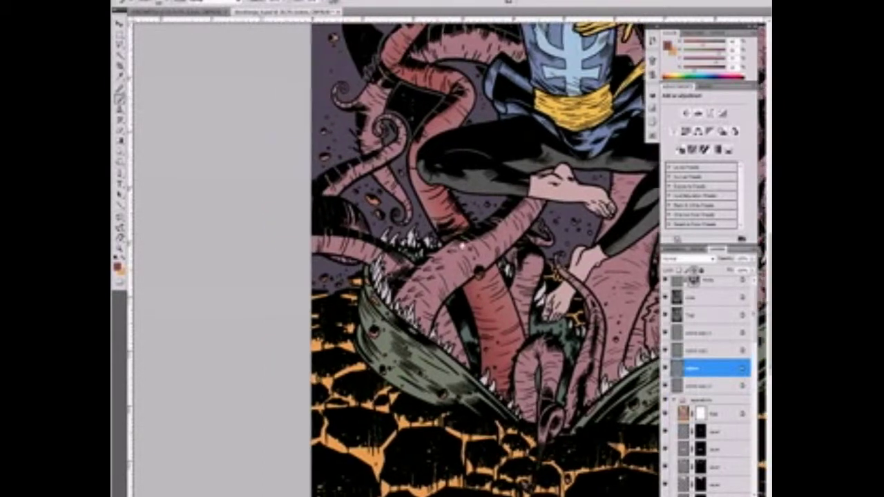
Step: After viewing the whole artwork, duplicate the colour layer and open Hue/Saturation on the copy
left_click_drag(442, 107, 437, 188)
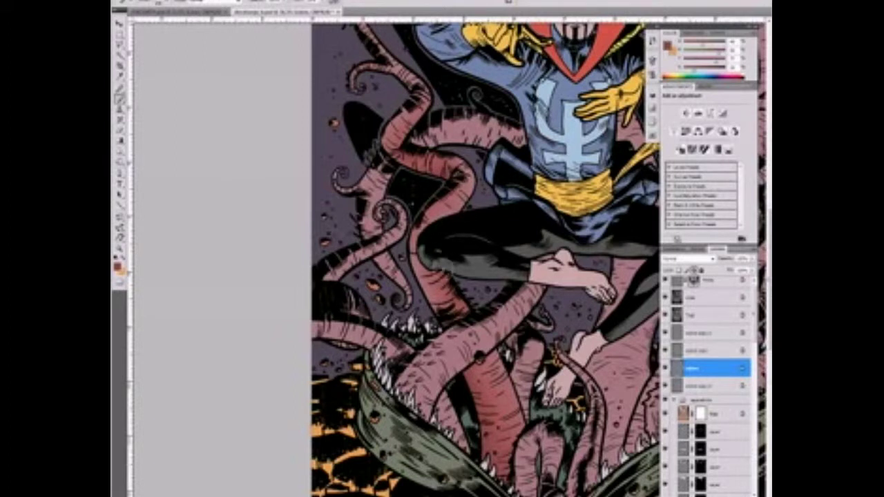
scroll(487, 256, "up", 3)
scroll(487, 256, "up", 1)
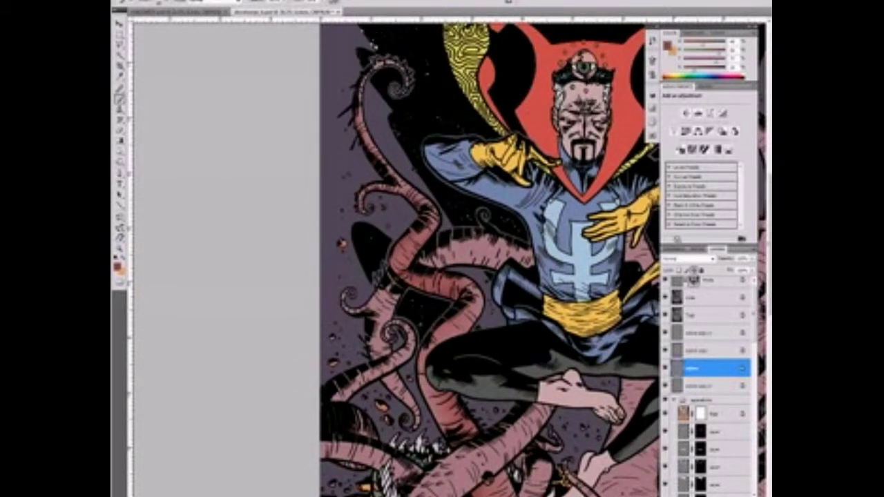
key("ctrl+0")
key("ctrl+plus")
scroll(415, 263, "down", 2)
key("ctrl+0")
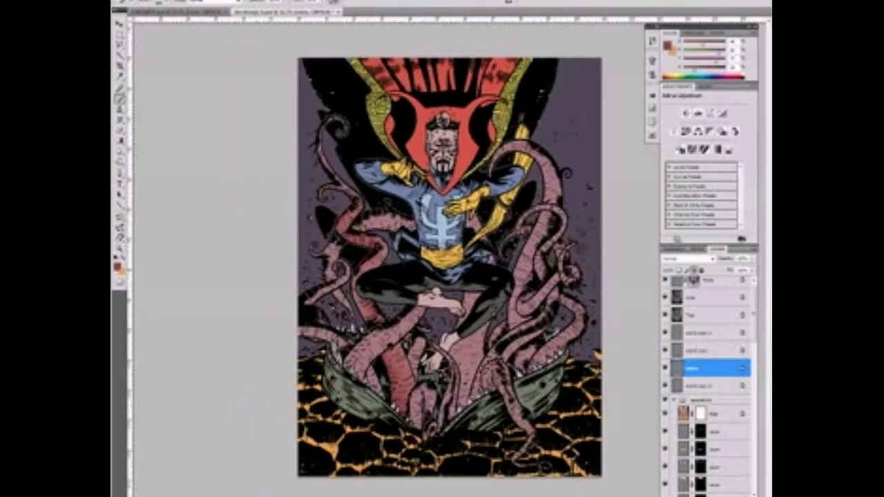
key("ctrl+j")
key("ctrl+u")
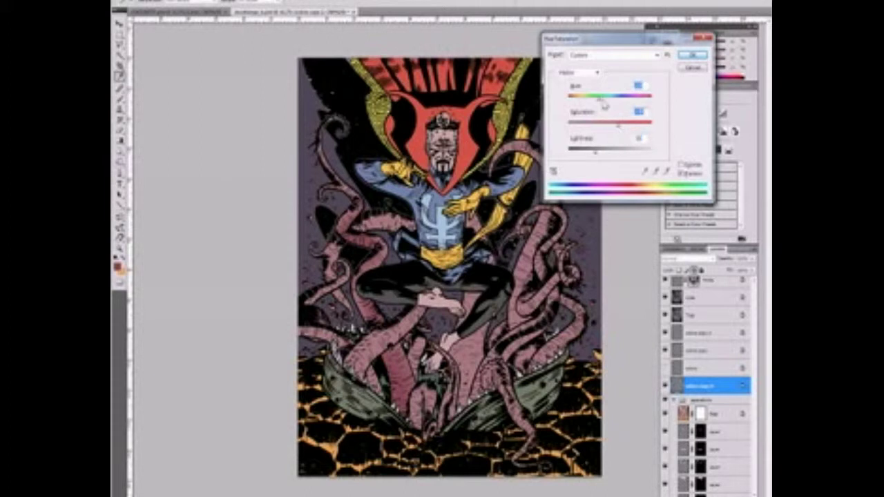
Step: Cancel Hue/Saturation, select the layer above, and dismiss Hue/Saturation again without changes
key("Return")
key("alt+bracketright")
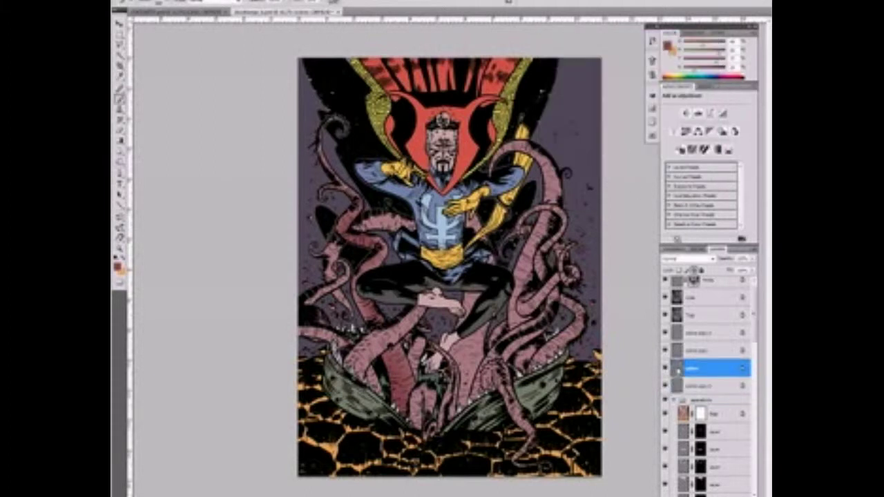
key("ctrl+u")
key("Return")
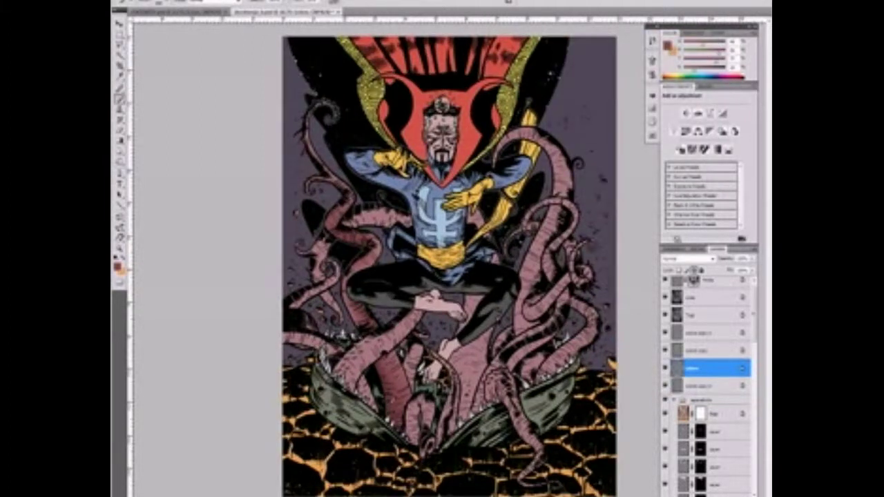
Step: Solo individual colour layers via their visibility eyes, then restore all layers
scroll(393, 387, "up", 2)
left_click(665, 386, "alt")
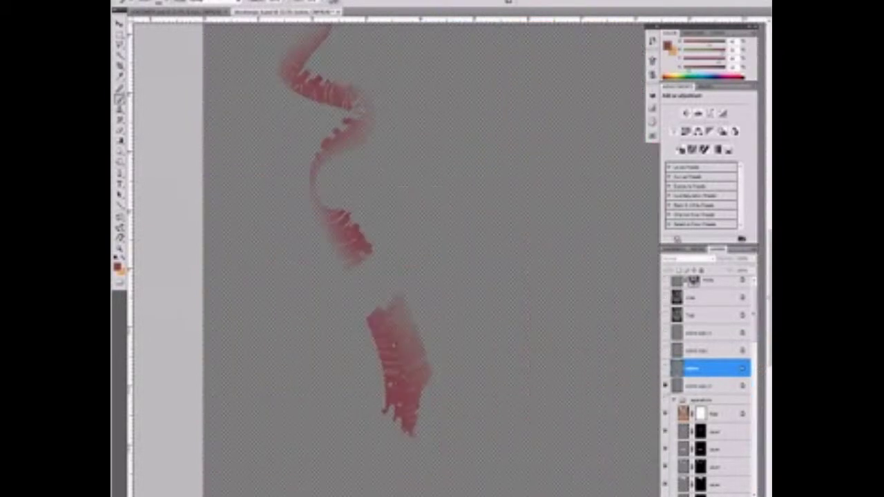
left_click(665, 369, "alt")
scroll(696, 361, "up", 2)
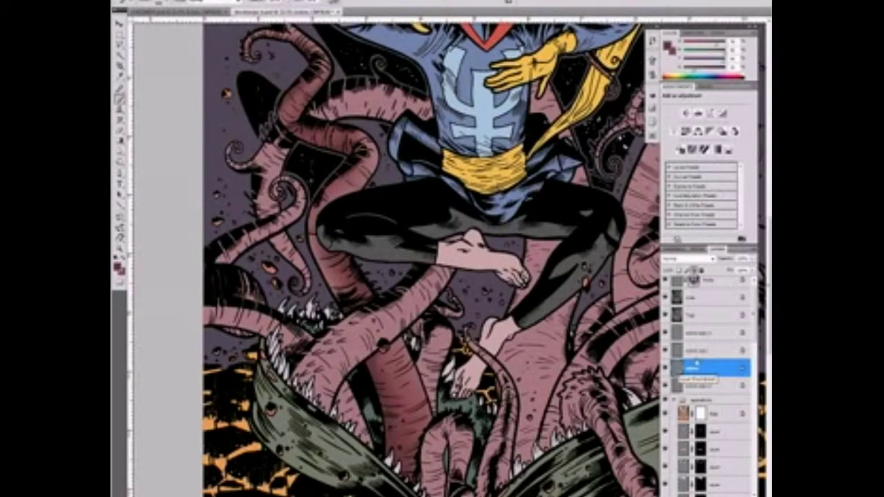
scroll(428, 311, "down", 2)
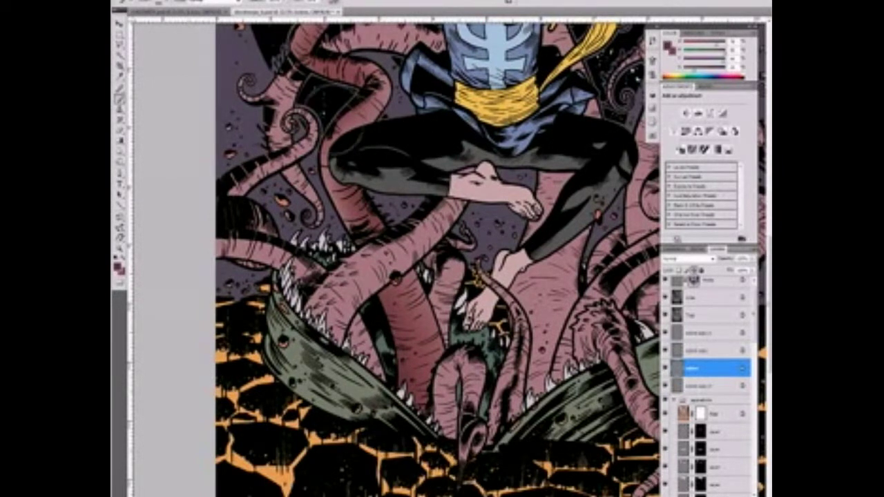
mouse_move(311, 90)
left_mouse_down()
mouse_move(346, 155)
mouse_move(414, 231)
left_mouse_up()
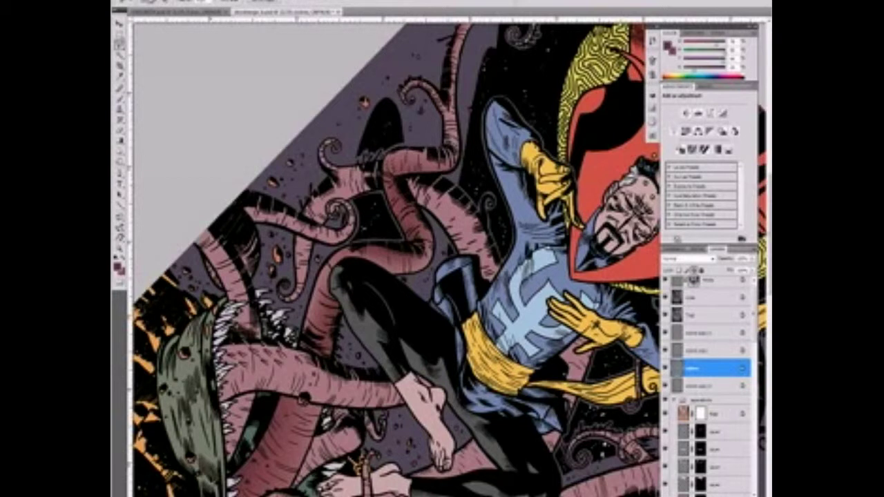
Step: Select the upper colour layer, reset the rotated view upright, and merge the layers with Ctrl+E
left_click_drag(414, 159, 463, 279)
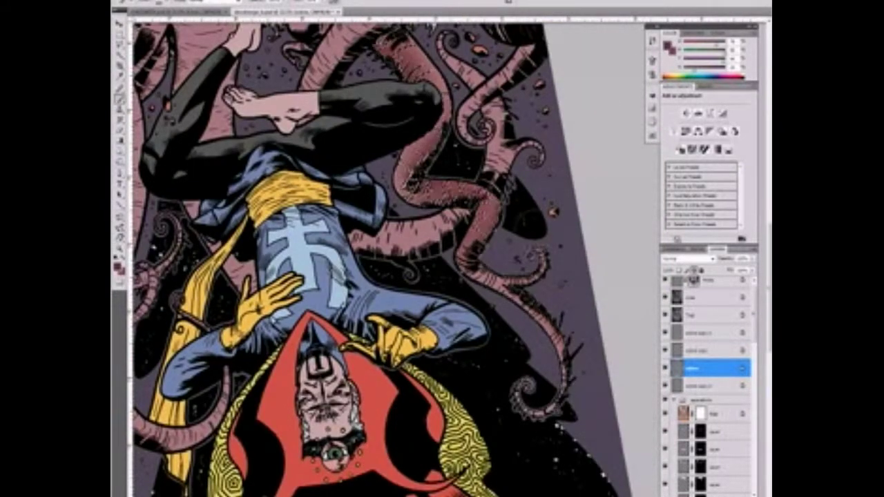
key("alt+bracketleft")
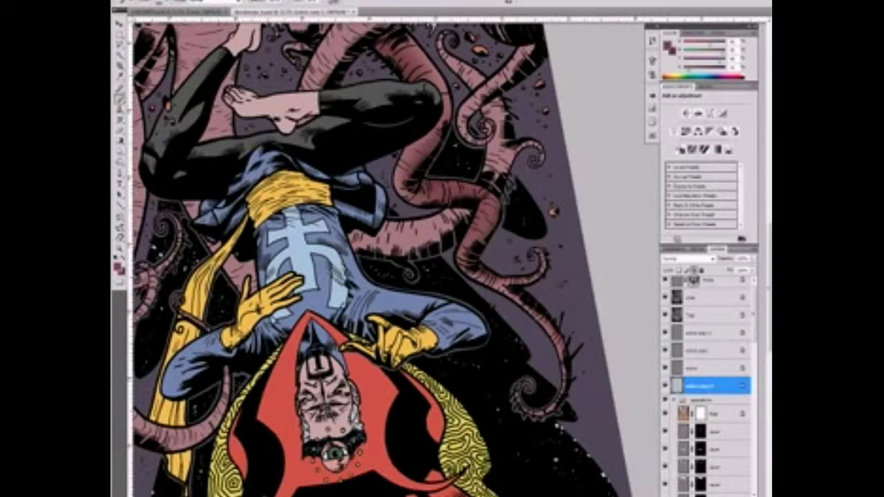
key("ctrl+minus")
key("ctrl+minus")
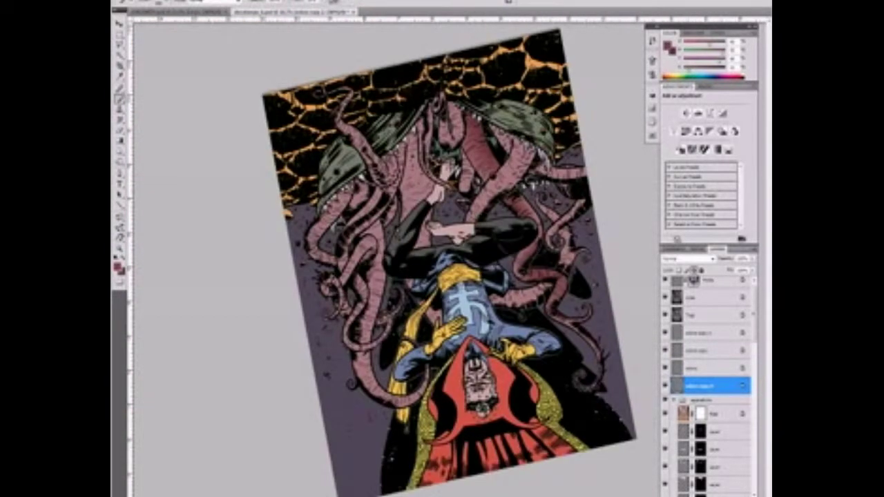
key("alt+bracketright")
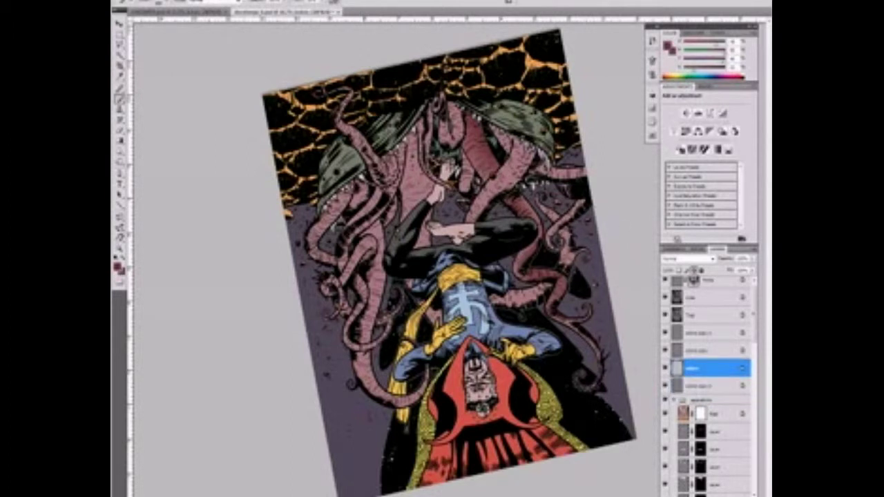
key("Escape")
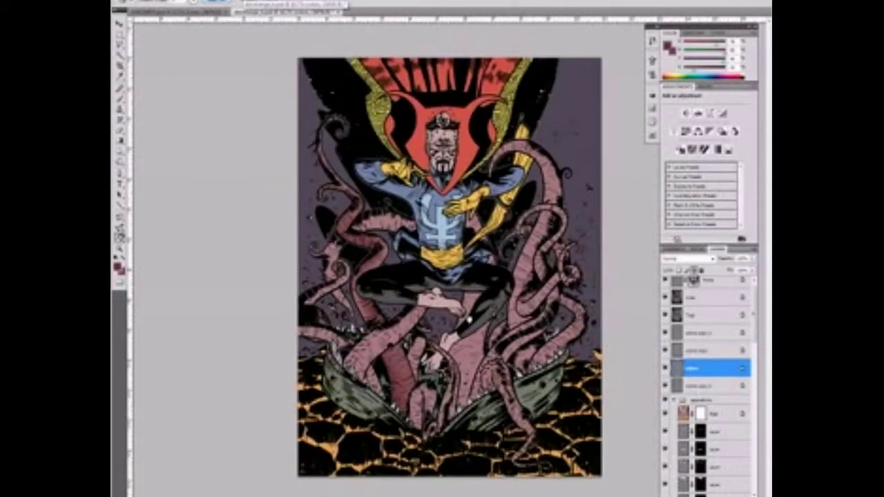
key("ctrl+e")
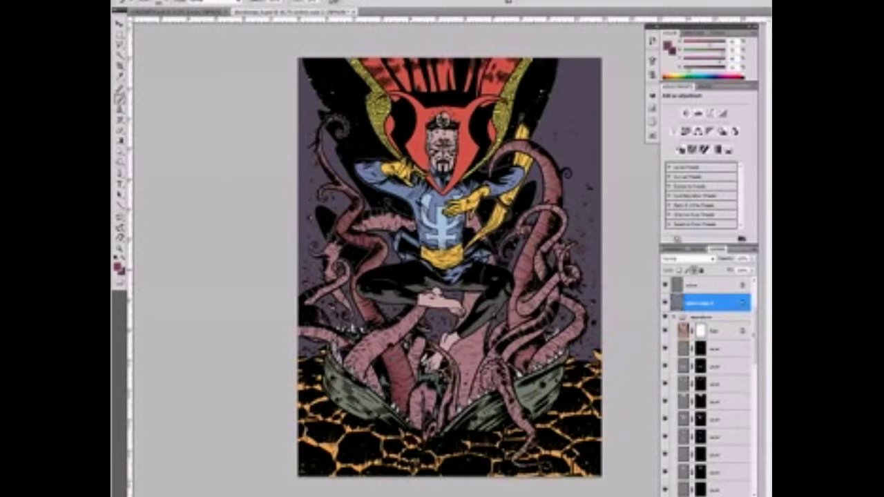
Step: Inspect the lower-left artwork in a zoomed, 45°-rotated view, then fit the whole page
key("alt+bracketright")
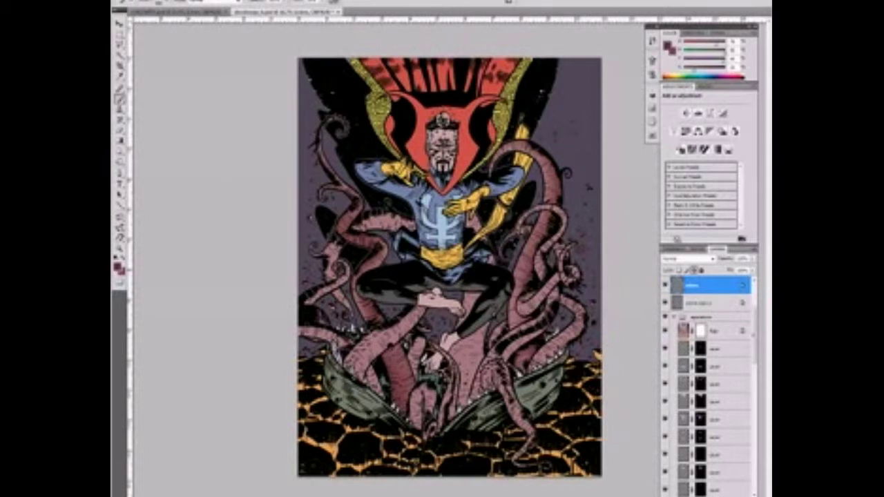
key("ctrl+plus")
left_click_drag(483, 172, 525, 228)
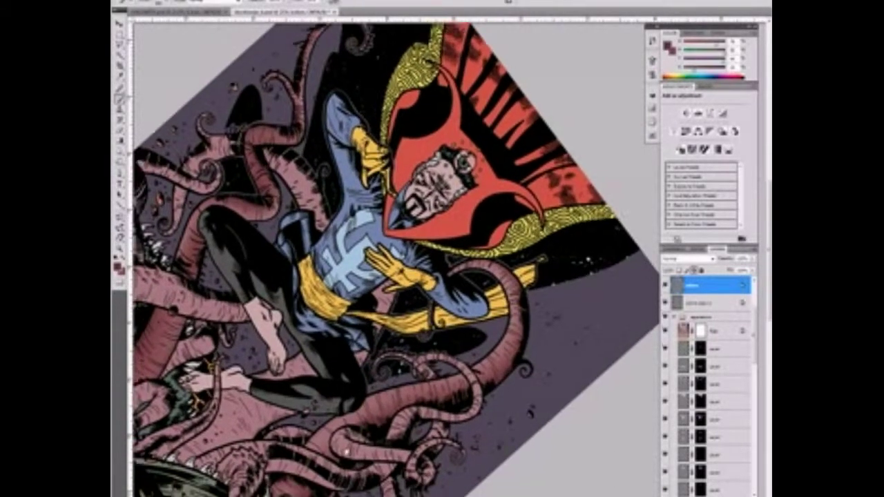
left_click_drag(346, 311, 435, 179)
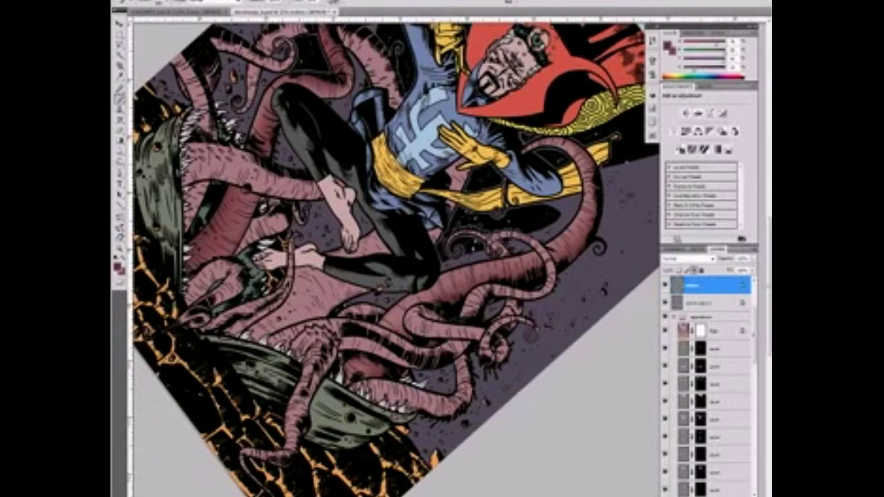
key("Escape")
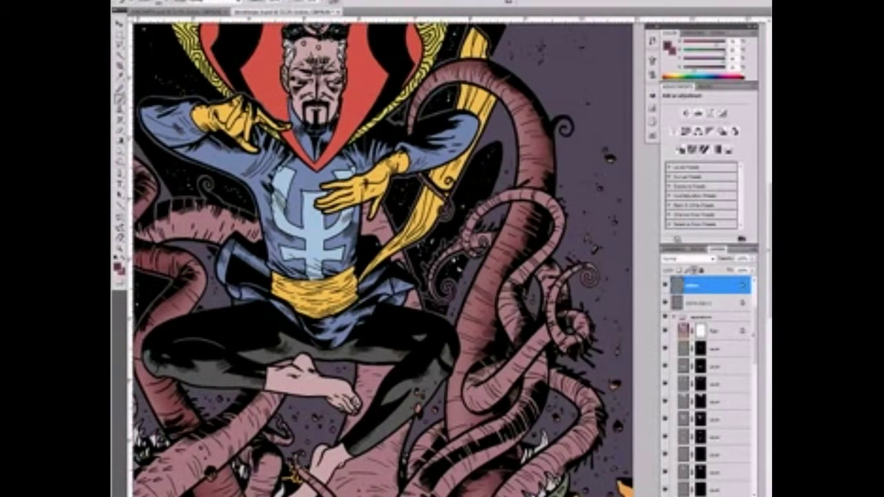
scroll(387, 256, "down", 5)
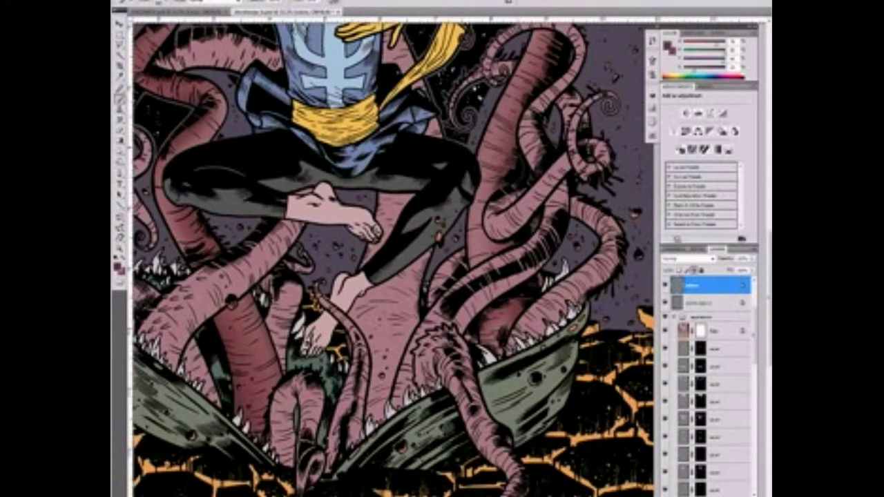
key("ctrl+0")
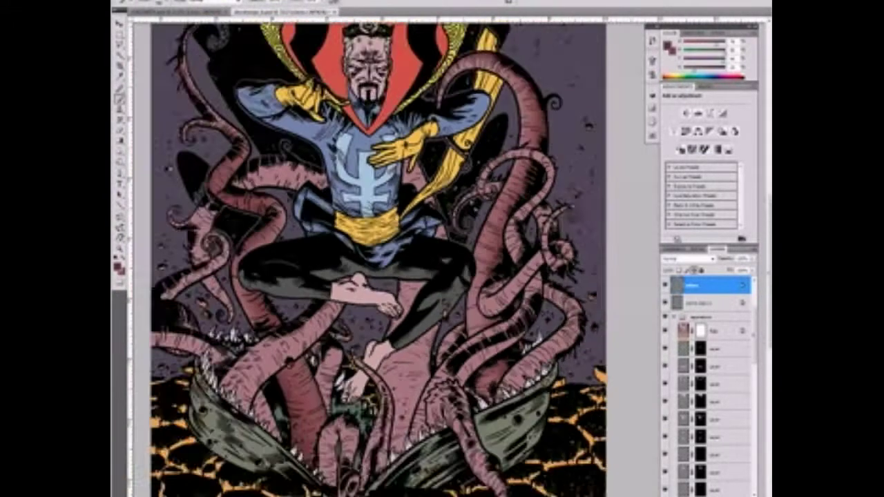
Step: Select the layer below the top and switch between Lasso and Brush for the tentacle tip
key("v")
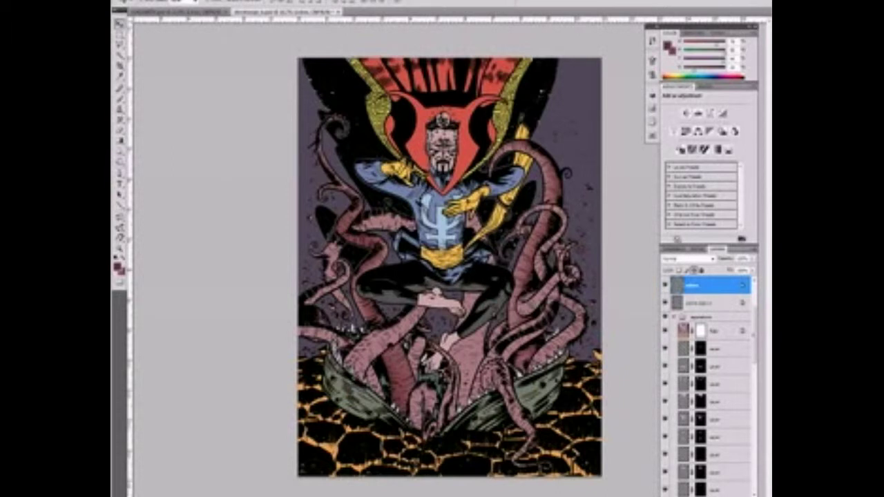
scroll(428, 407, "up", 3)
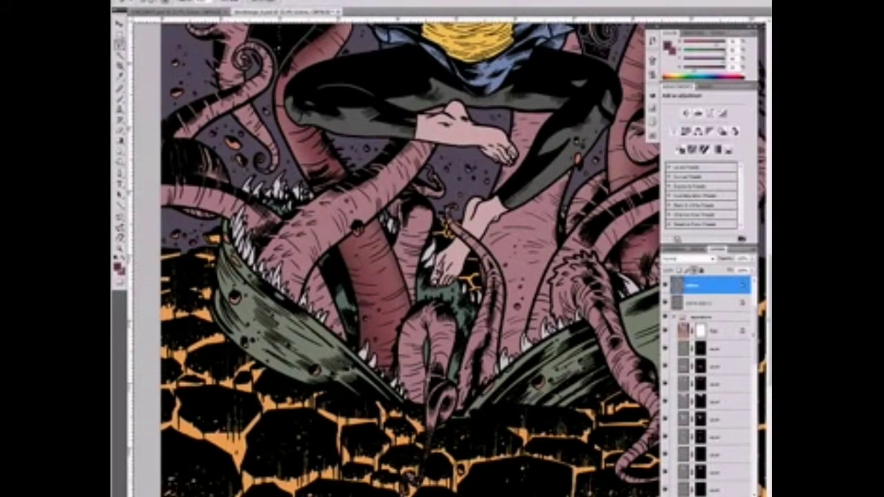
key("alt+bracketleft")
key("b")
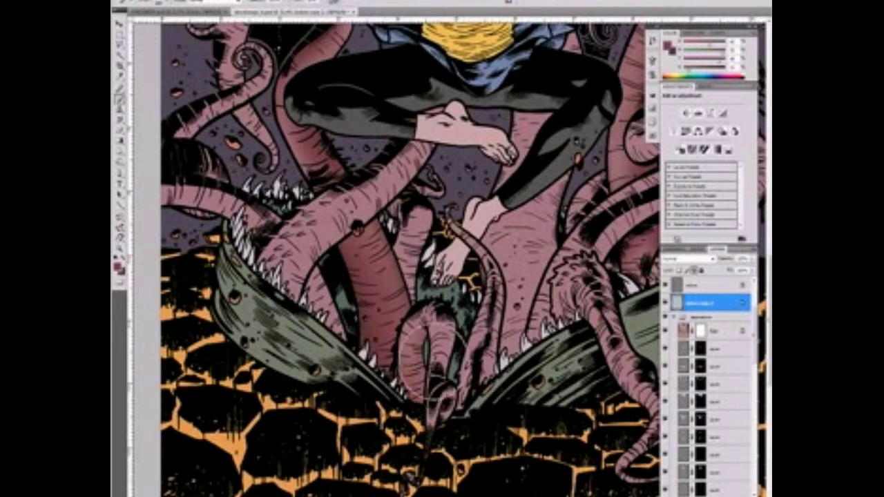
key("Return")
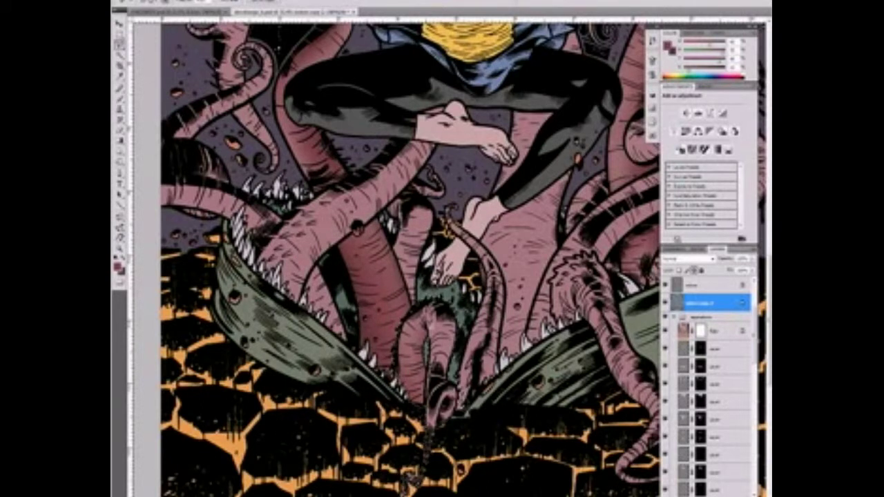
key("b")
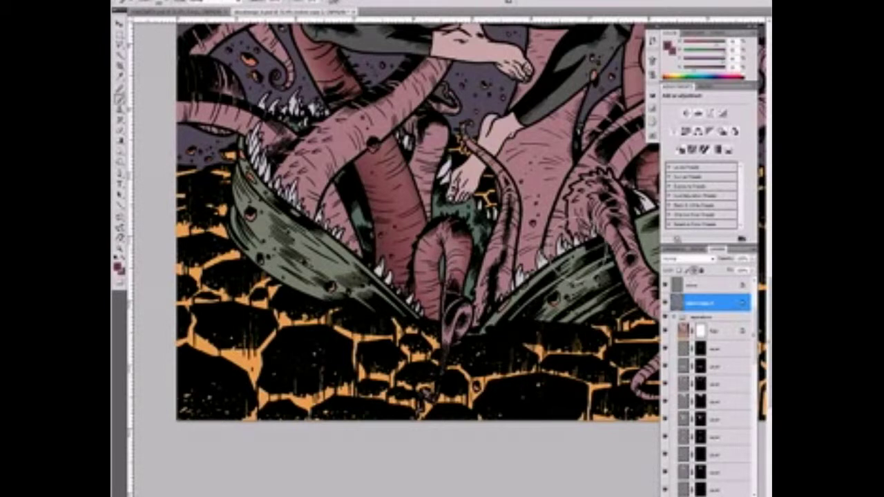
Step: Select the top layer and rotate the view about 45° toward the tentacle tip with the Brush ready
key("alt+bracketright")
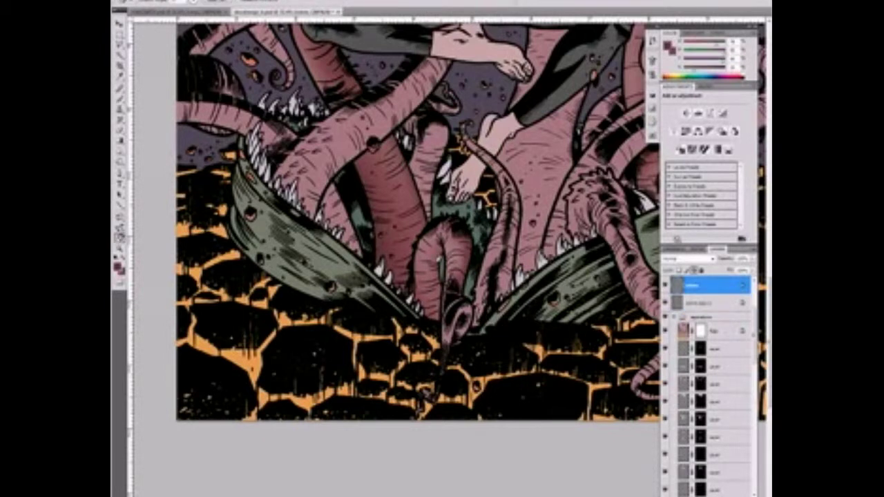
left_click_drag(553, 228, 511, 324)
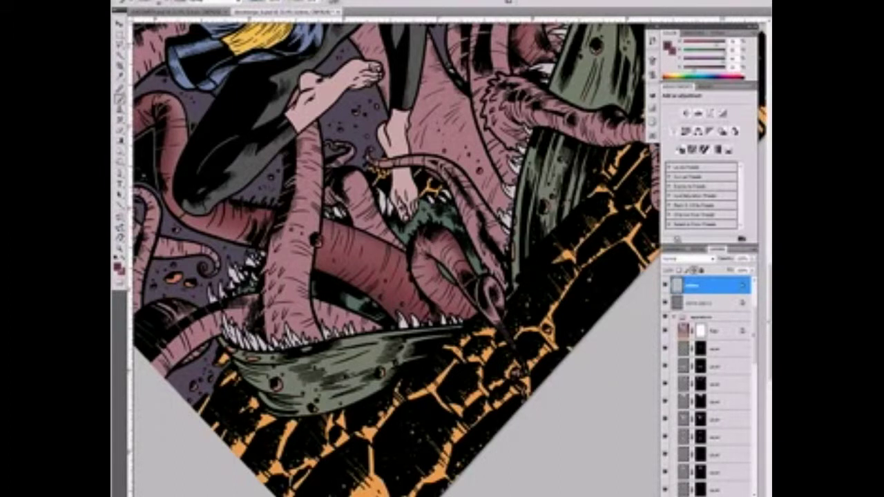
key("b")
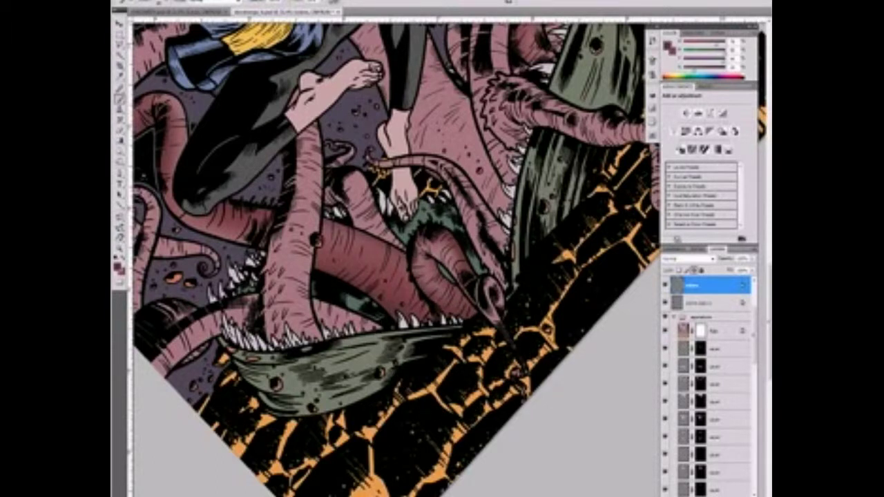
scroll(518, 350, "down", 1)
scroll(519, 350, "down", 2)
scroll(522, 352, "up", 2)
scroll(525, 356, "up", 2)
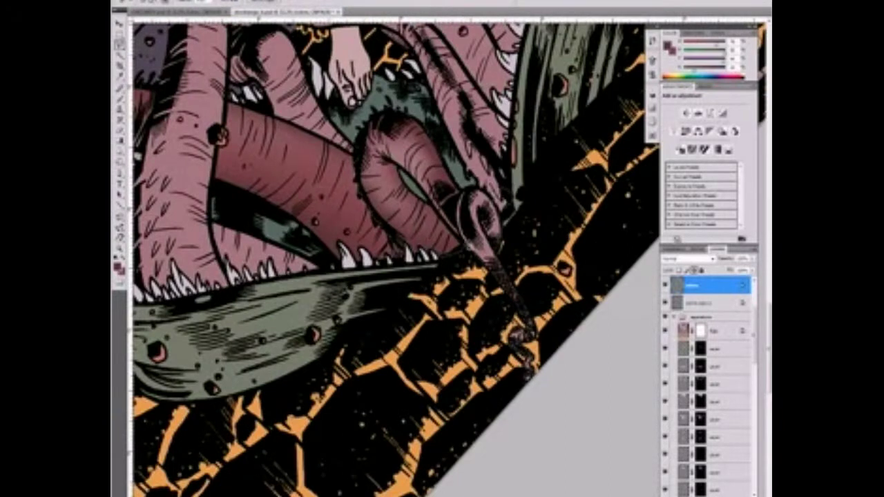
Step: Paint a soft stroke on the tentacle tip with an enlarged brush, then reset rotation upright
key("alt+bracketleft")
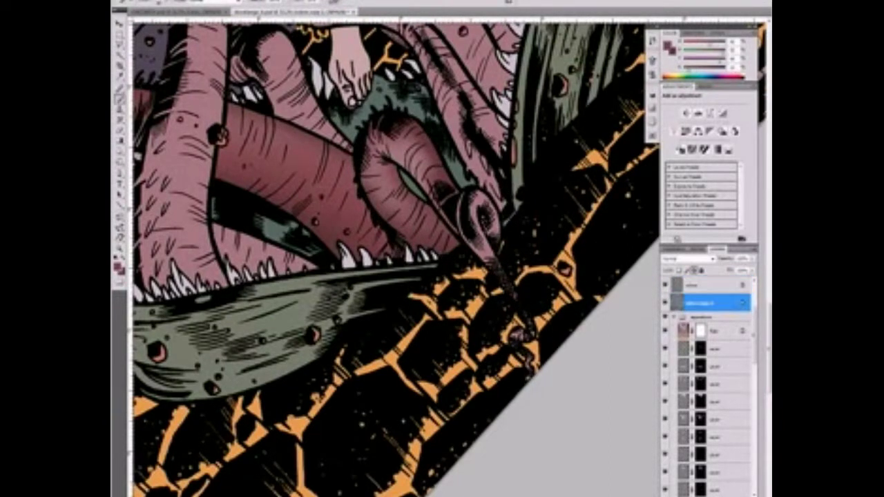
key("bracketright")
key("bracketright")
key("bracketright")
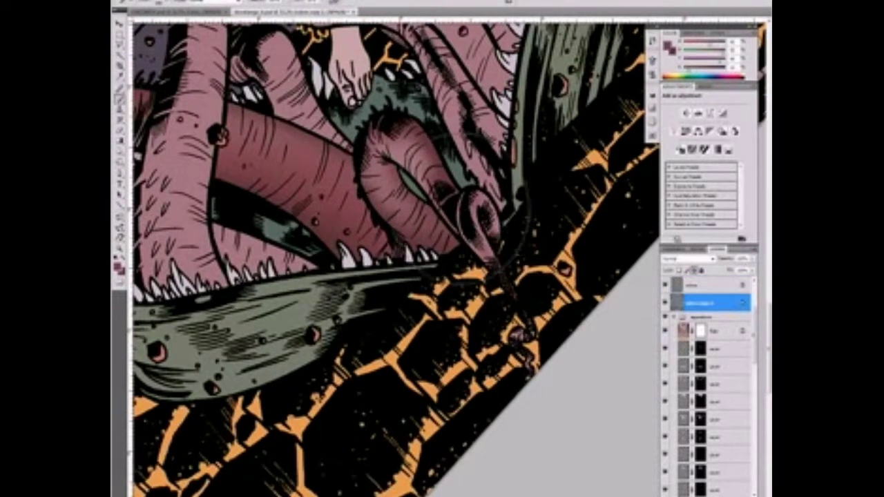
scroll(529, 276, "down", 3)
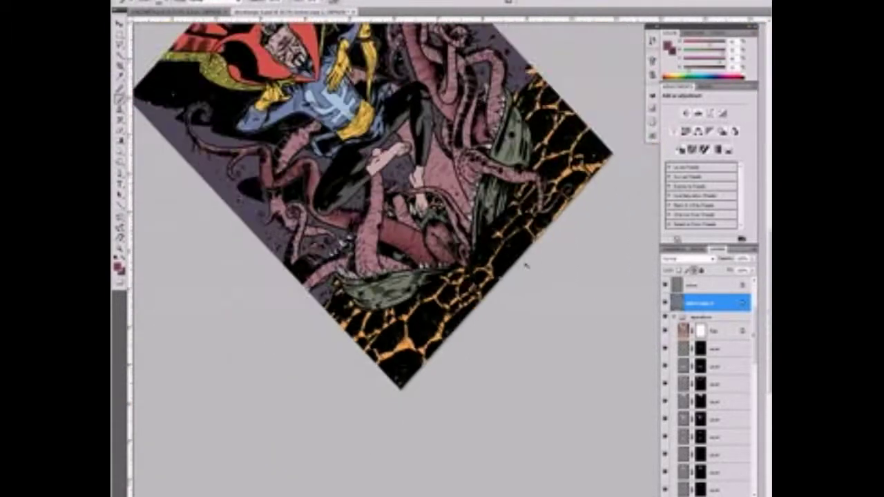
scroll(529, 276, "up", 2)
scroll(476, 320, "up", 2)
scroll(476, 320, "up", 2)
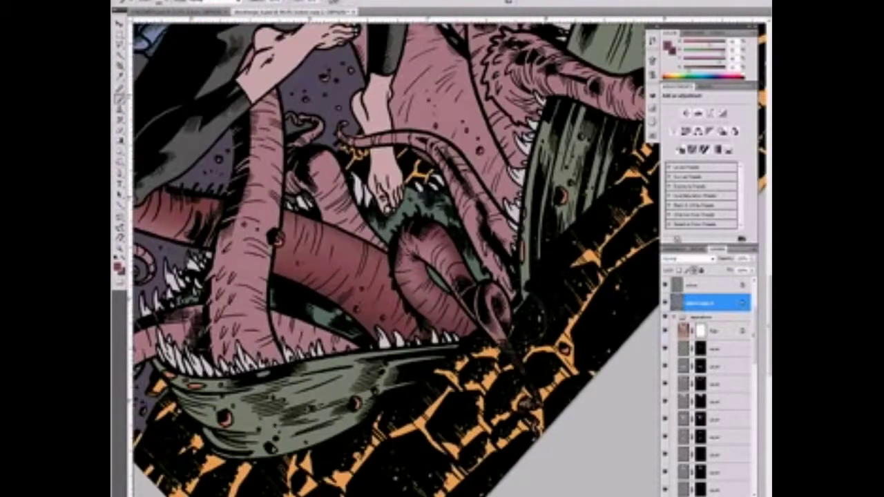
key("alt+bracketright")
left_click_drag(530, 351, 525, 330)
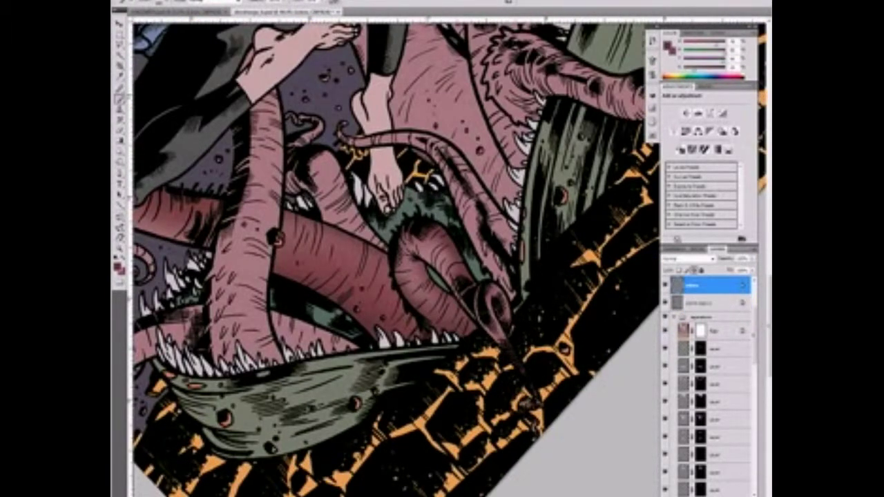
scroll(497, 299, "down", 3)
key("Escape")
key("ctrl+0")
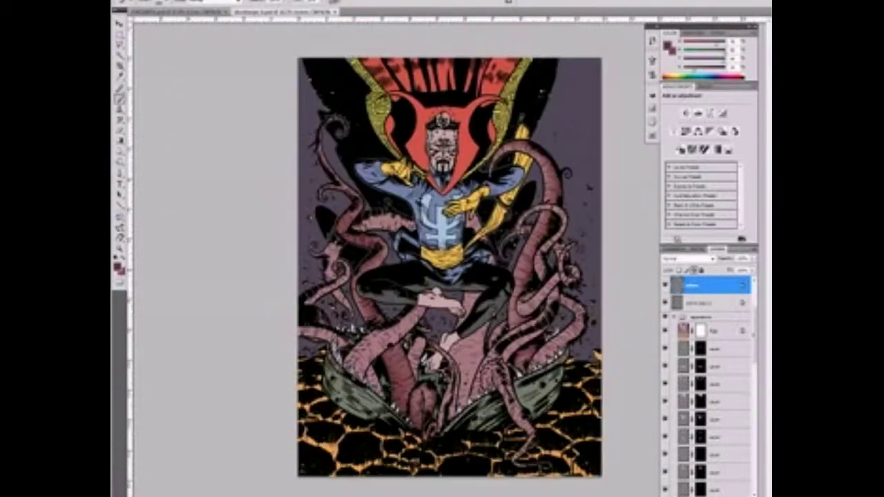
key("alt+bracketleft")
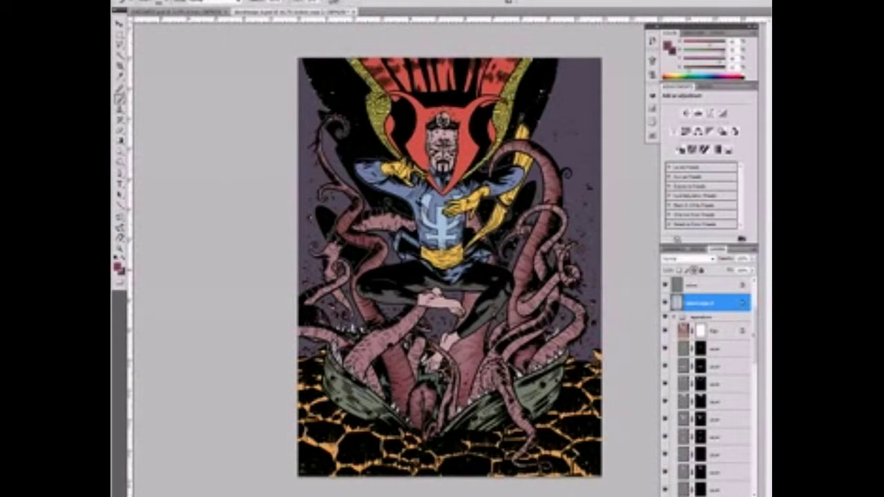
key("alt+bracketright")
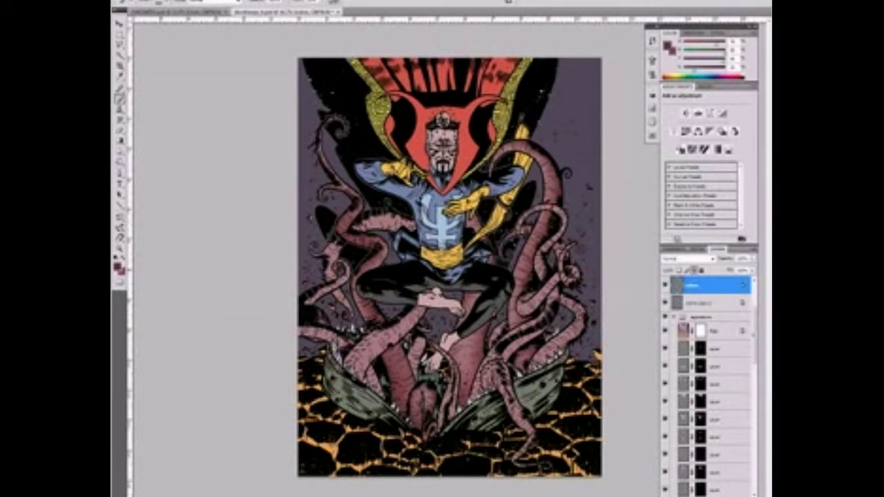
key("ctrl+plus")
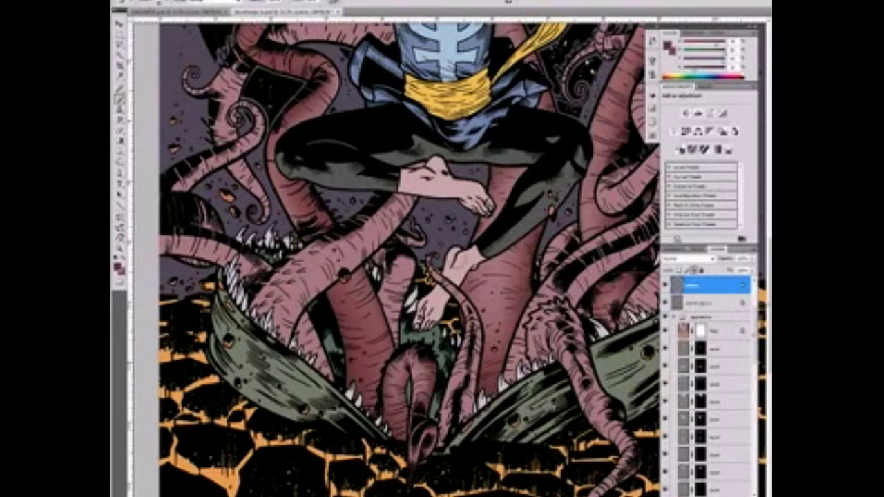
scroll(407, 256, "up", 3)
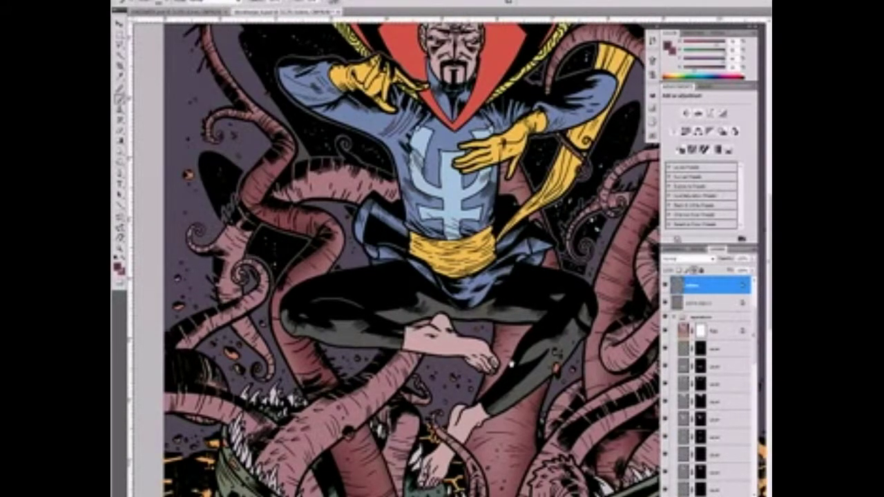
scroll(408, 255, "down", 2)
scroll(407, 256, "down", 1)
key("alt+bracketleft")
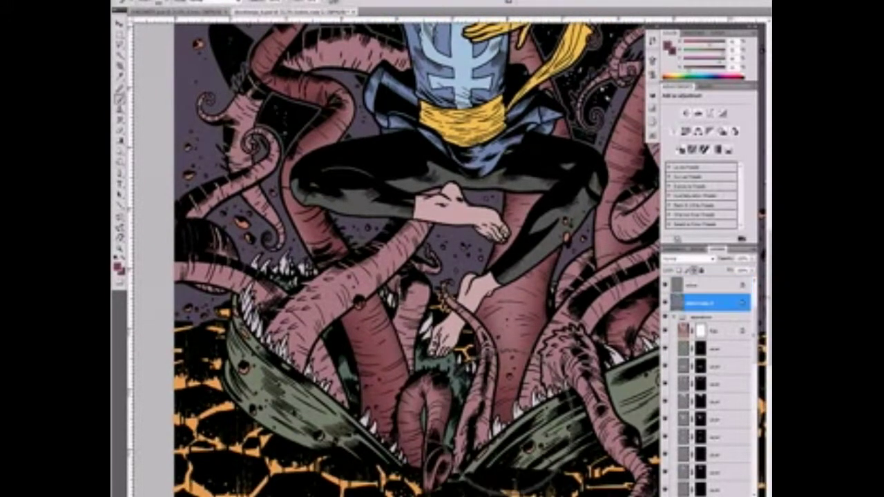
scroll(414, 256, "up", 1)
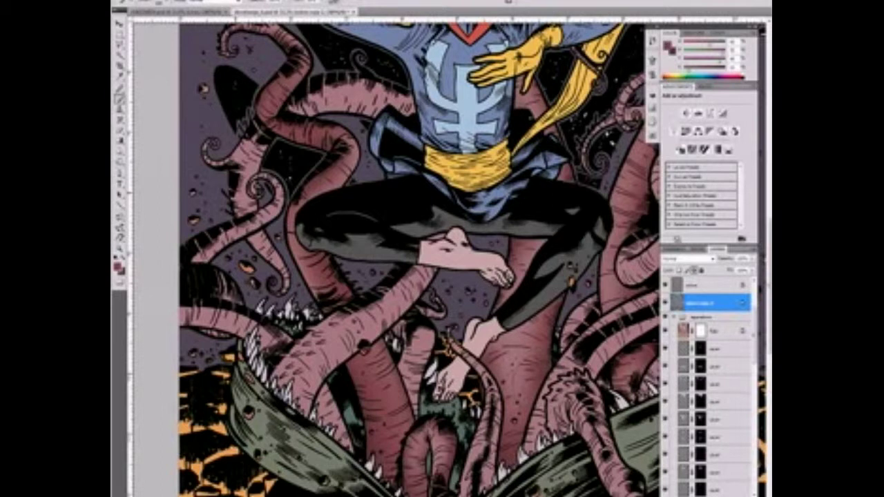
key("ctrl+minus")
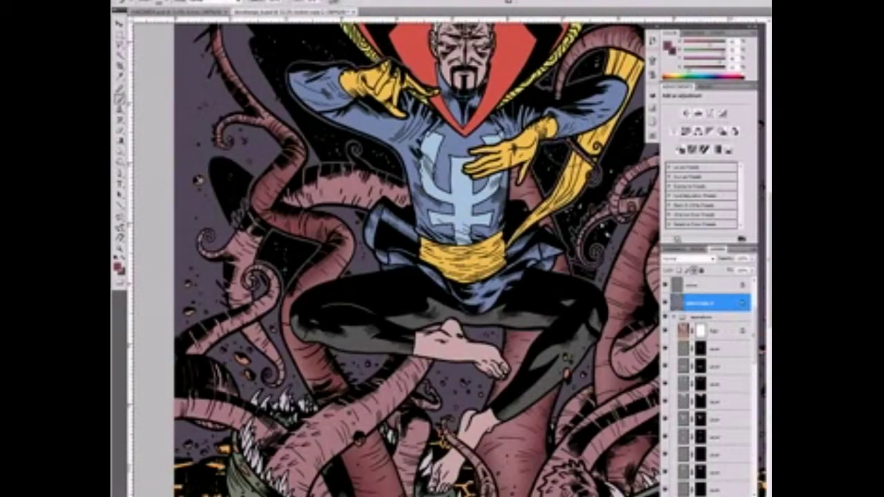
key("ctrl+minus")
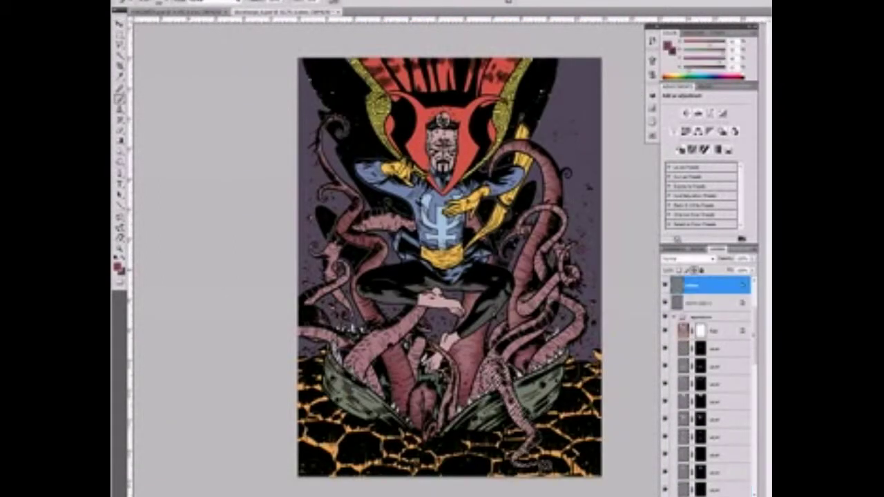
scroll(501, 432, "up", 2)
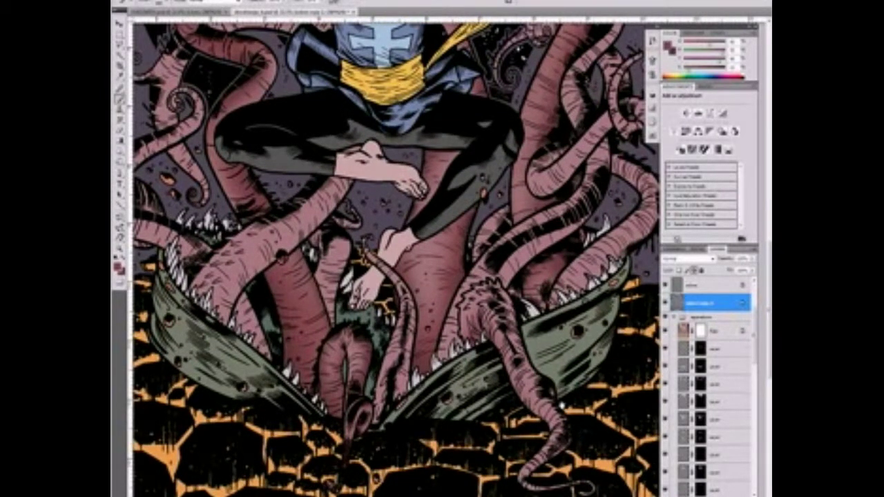
scroll(393, 256, "down", 3)
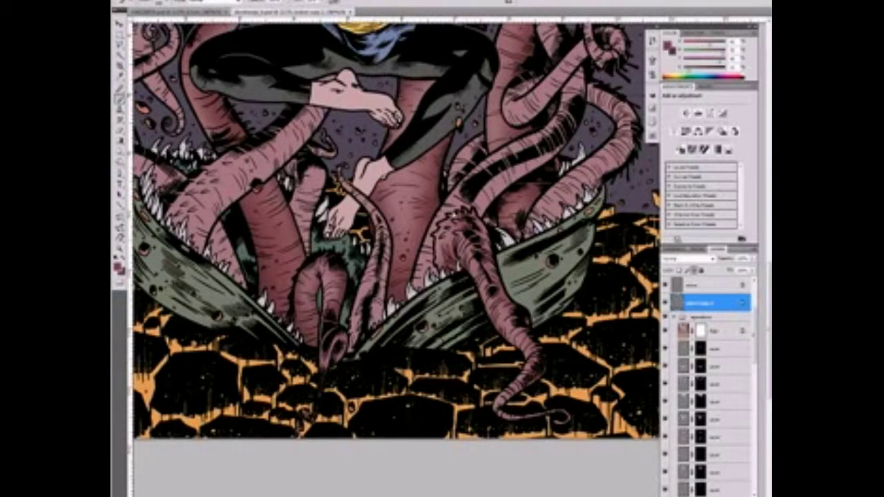
key("alt+bracketright")
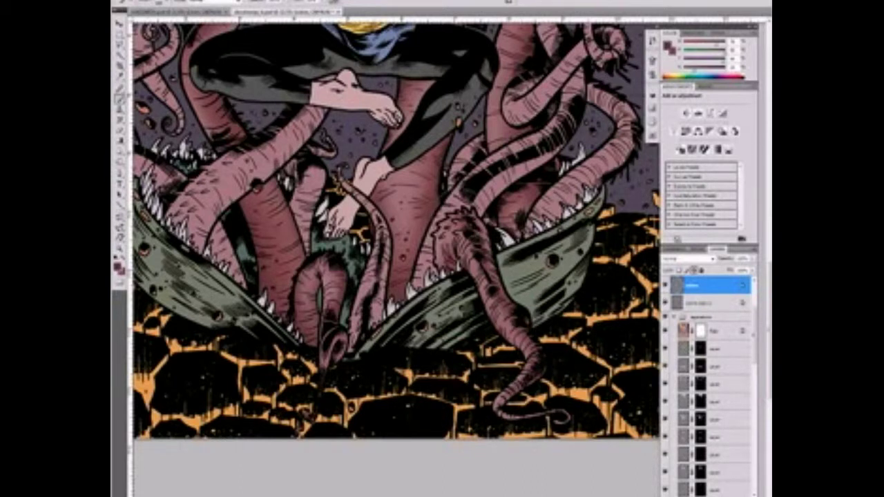
key("ctrl+Tab")
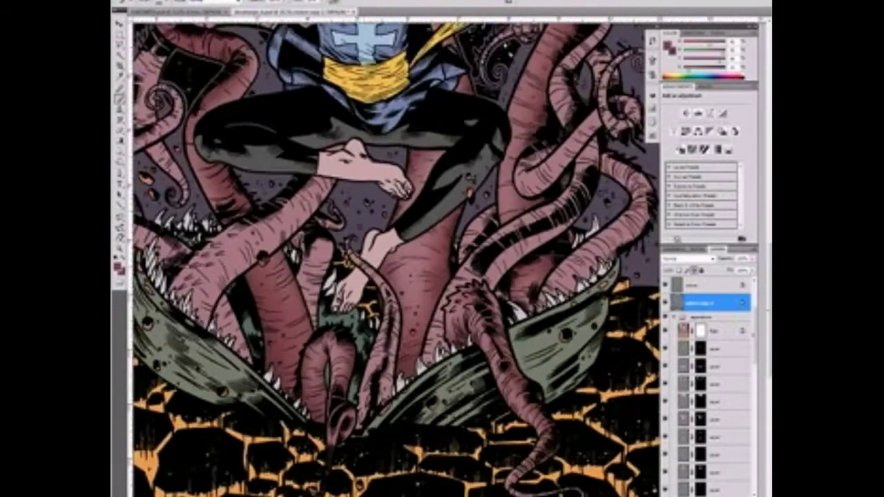
key("ctrl+plus")
key("ctrl+plus")
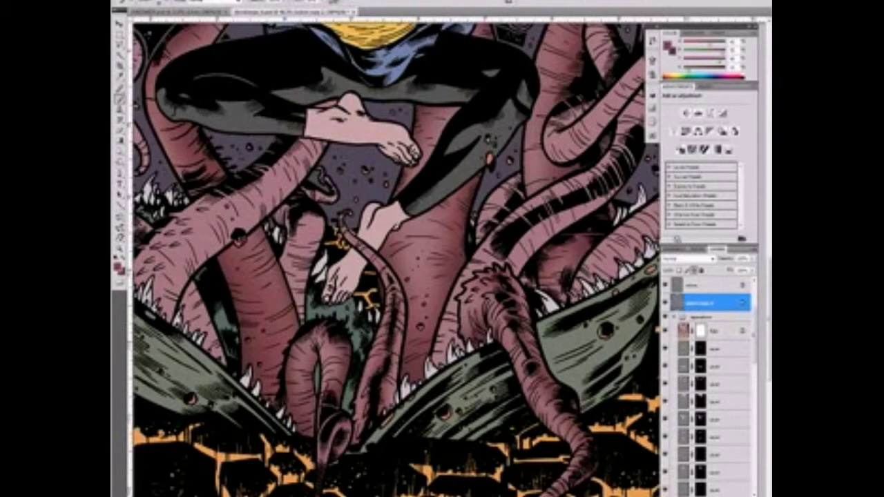
key("alt+bracketright")
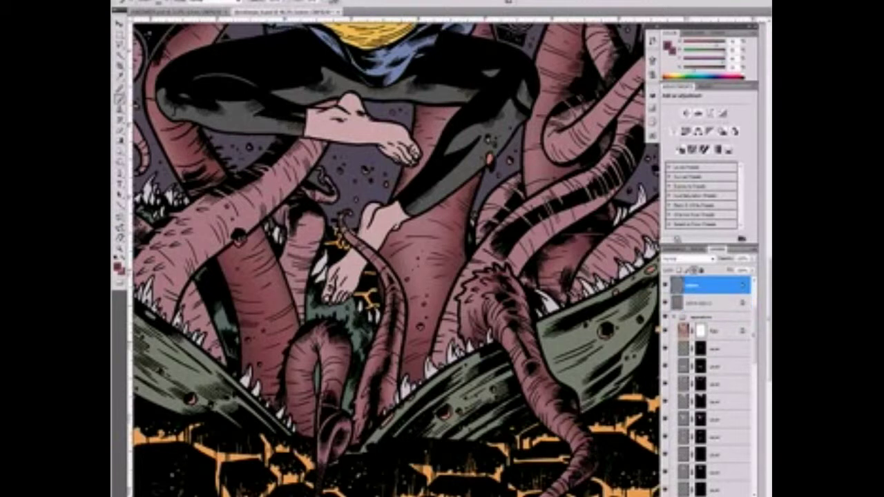
key("ctrl+minus")
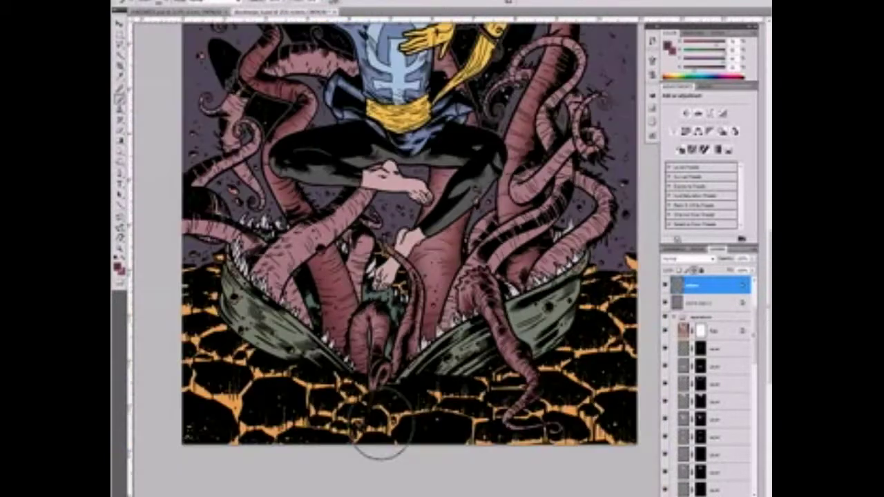
key("ctrl+minus")
scroll(406, 221, "up", 3)
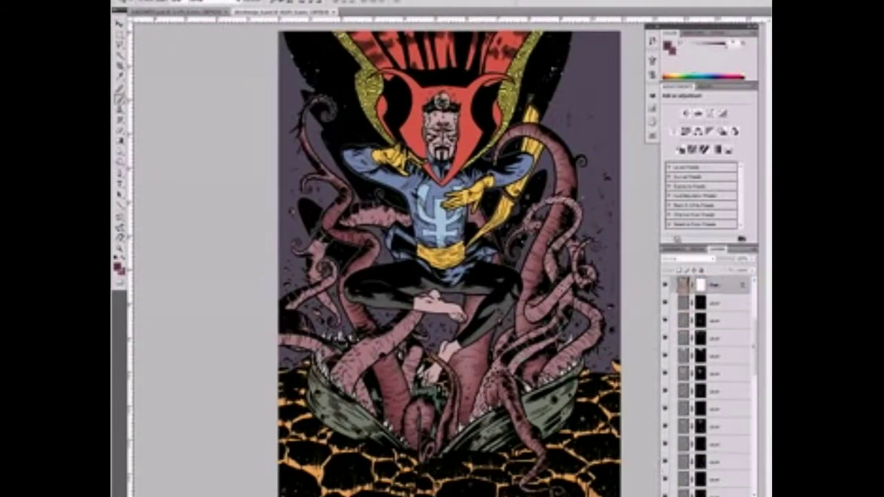
key("ctrl+plus")
key("alt+bracketleft")
scroll(387, 262, "down", 3)
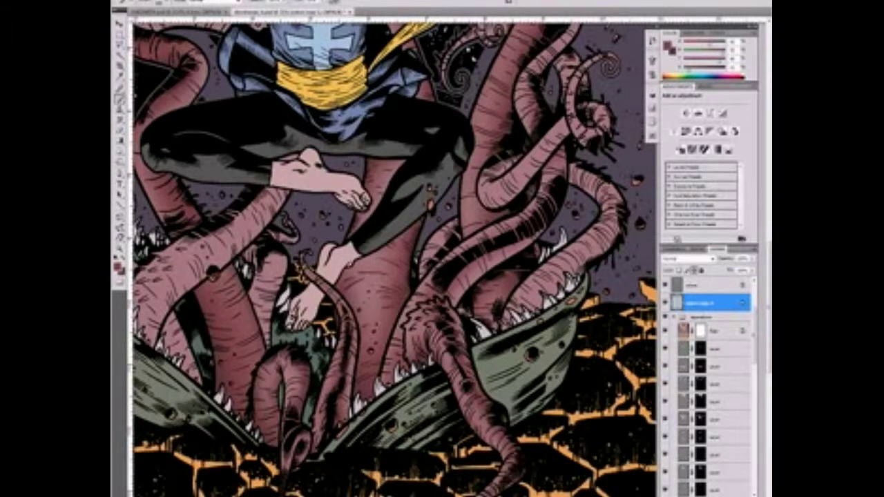
scroll(394, 255, "up", 3)
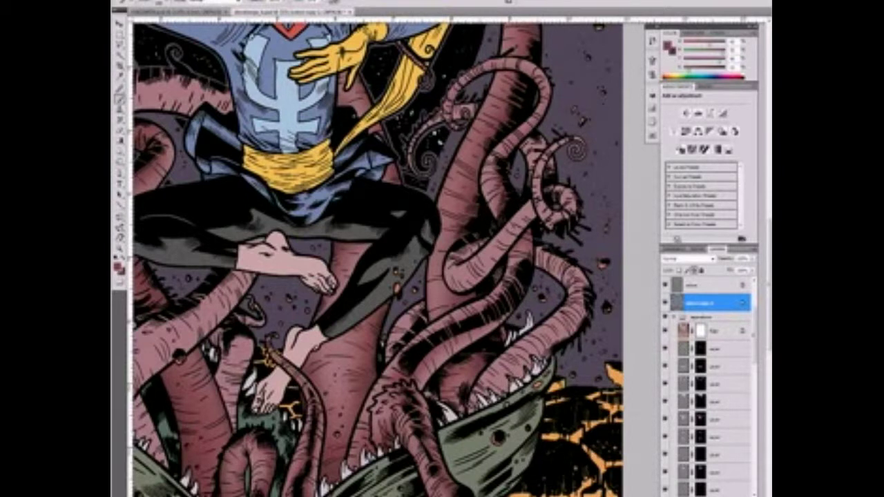
scroll(387, 256, "down", 3)
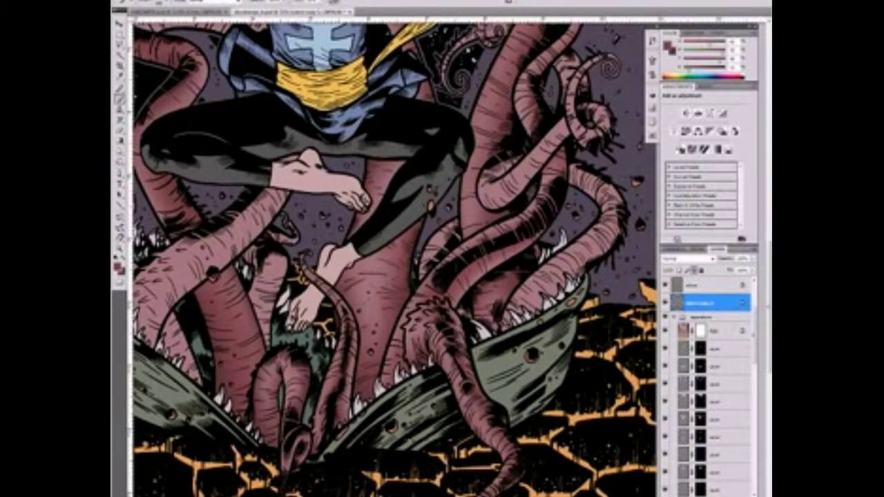
key("alt+bracketright")
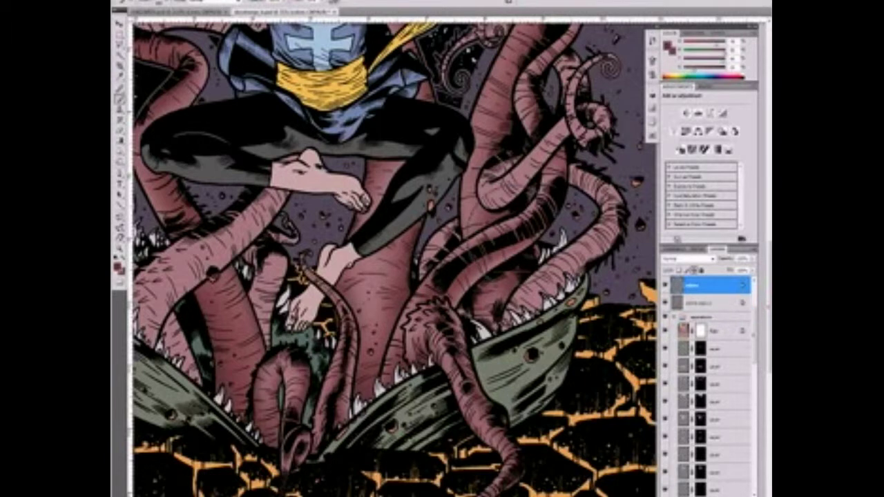
scroll(387, 255, "up", 3)
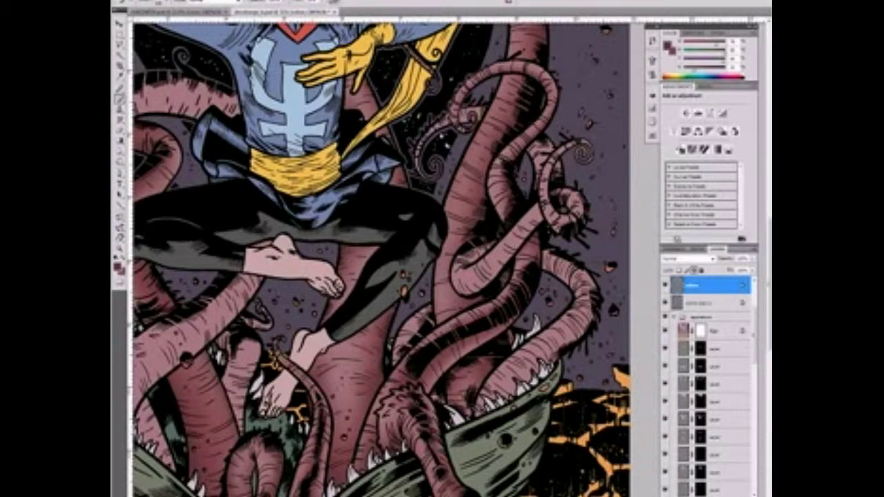
key("alt+bracketleft")
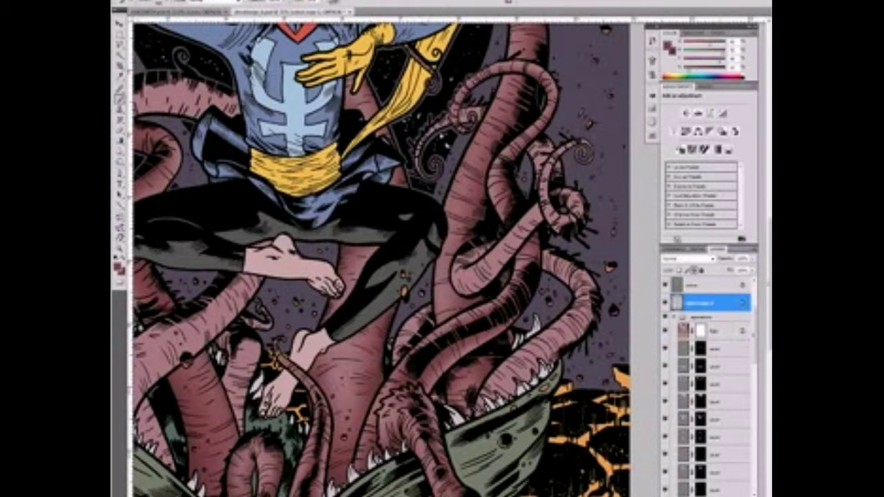
key("alt+bracketright")
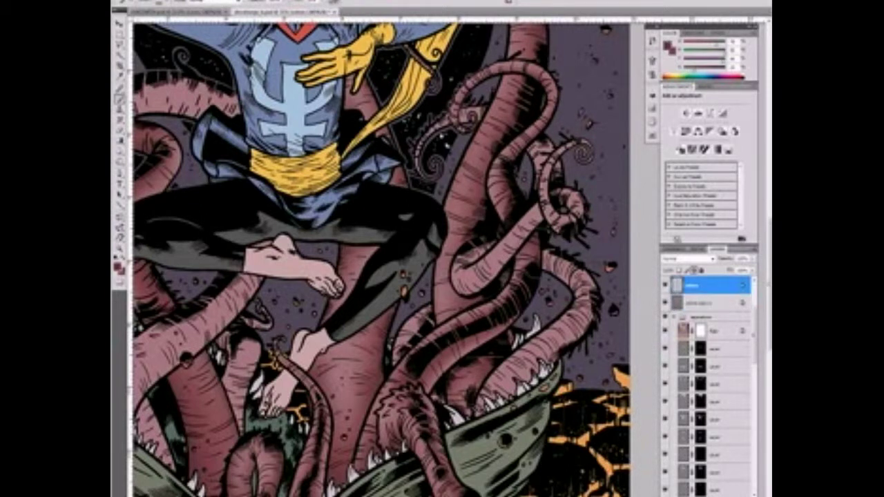
key("ctrl+0")
key("ctrl+plus")
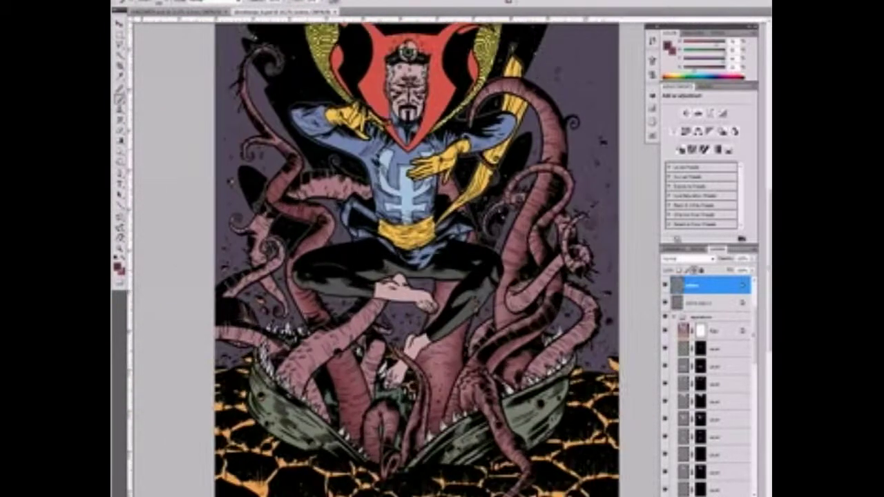
key("ctrl+plus")
key("alt+bracketleft")
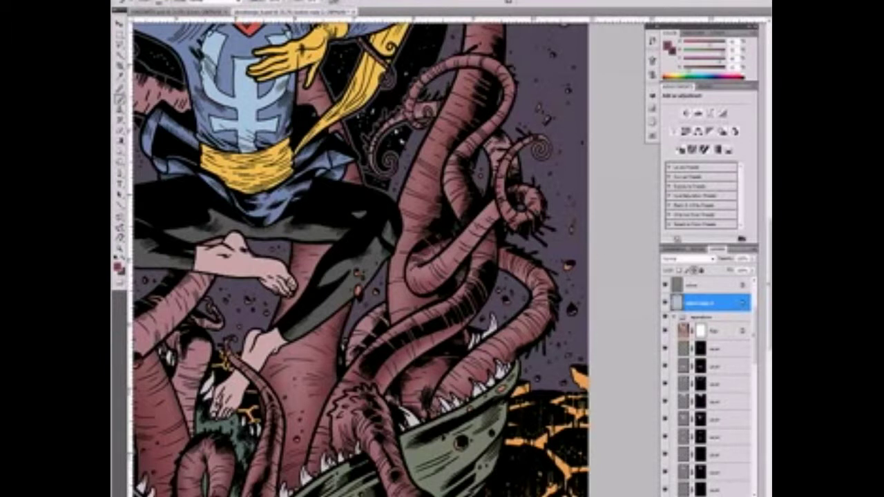
key("alt+bracketright")
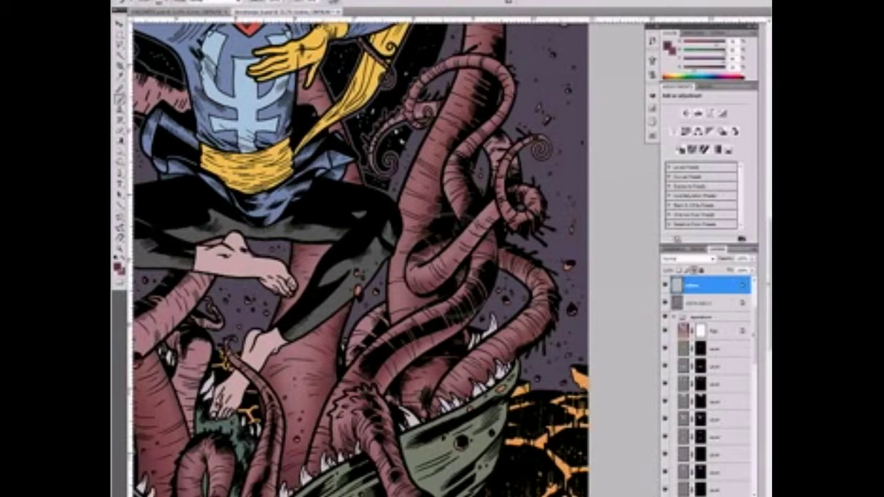
key("alt+bracketleft")
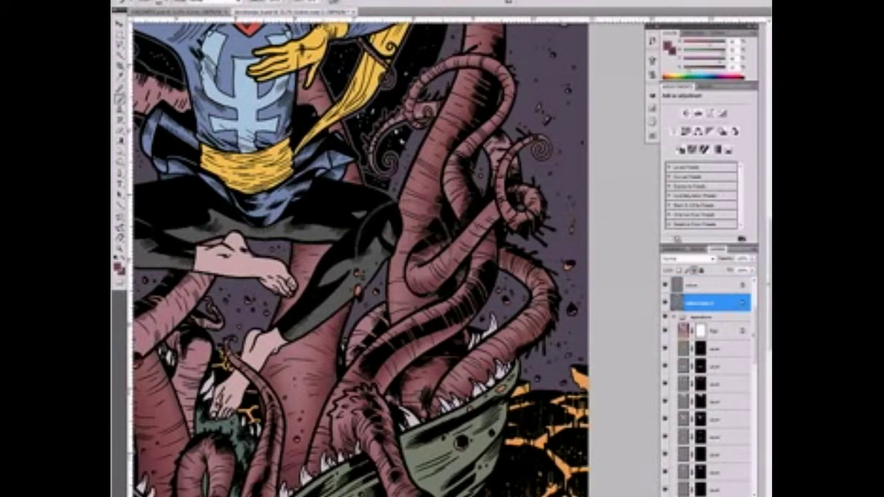
key("alt+bracketright")
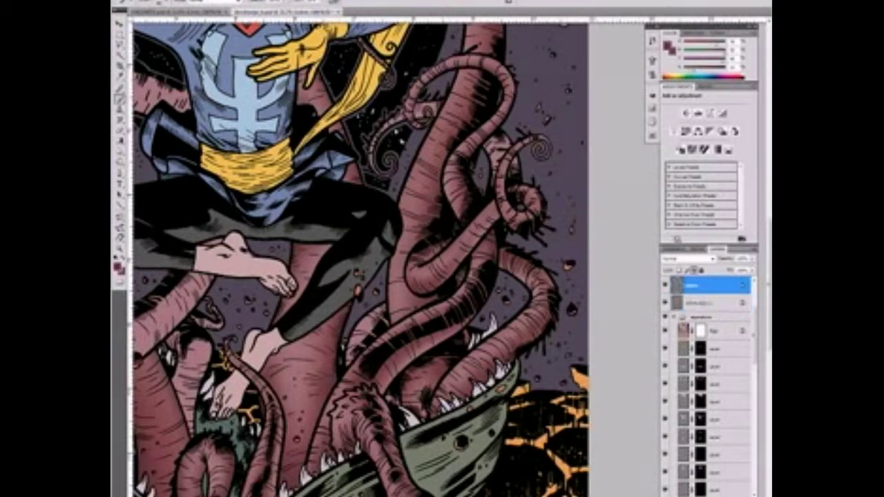
key("ctrl+plus")
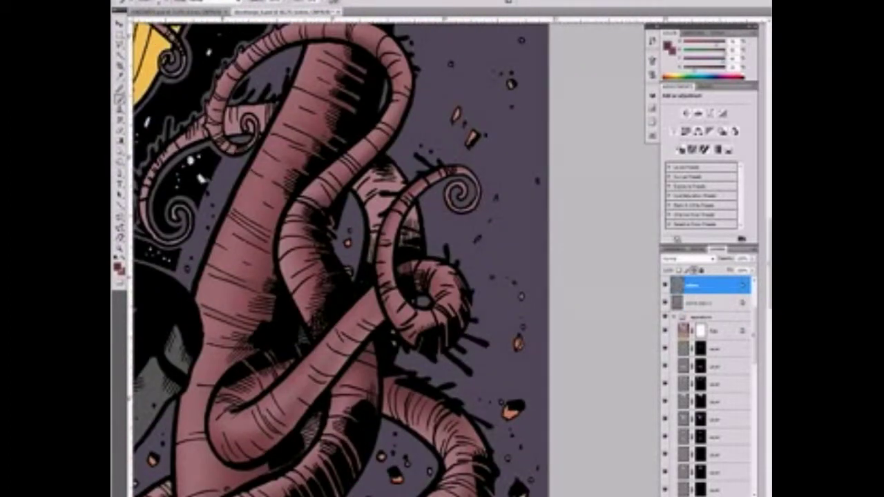
left_click_drag(442, 338, 528, 256)
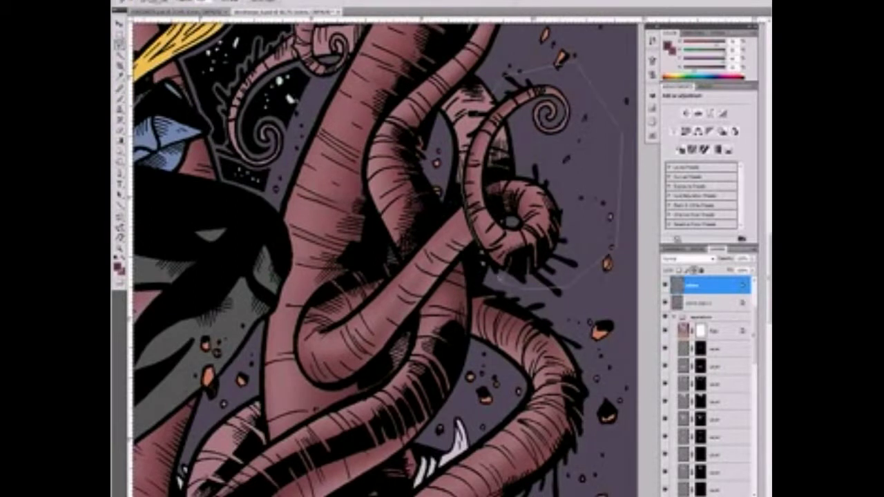
key("ctrl+minus")
key("alt+bracketleft")
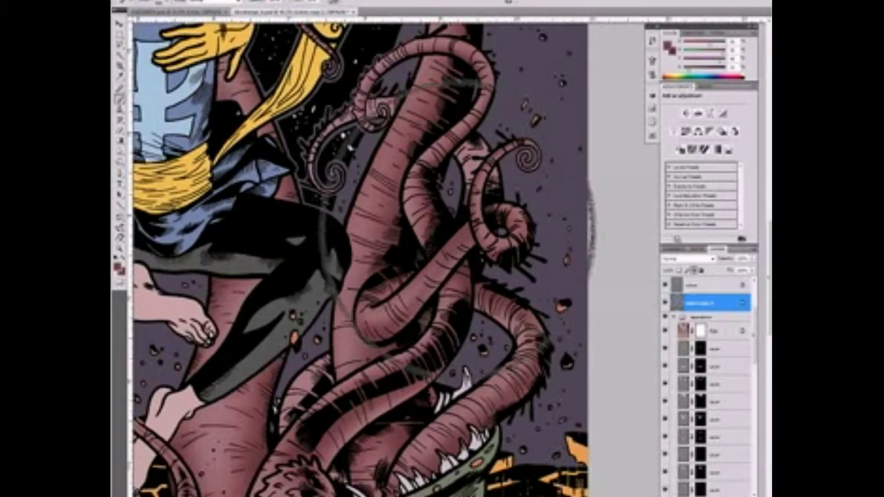
left_click(680, 284)
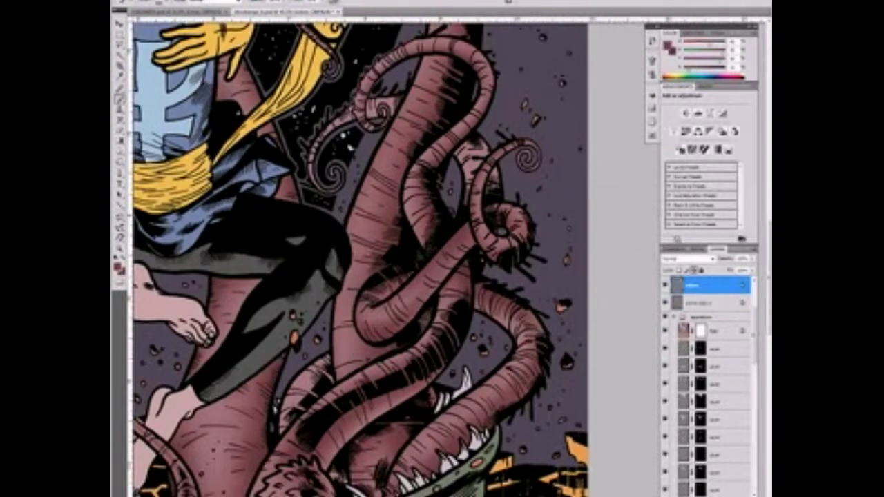
key("alt+bracketleft")
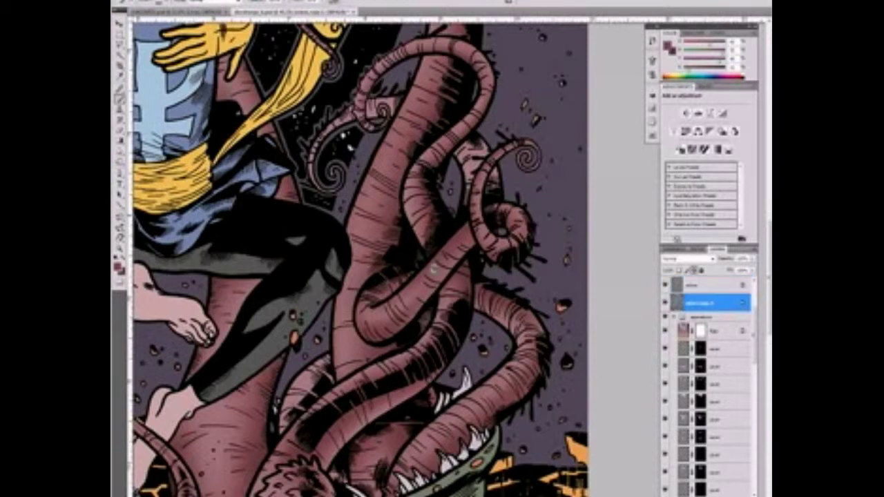
key("ctrl+minus")
key("ctrl+plus")
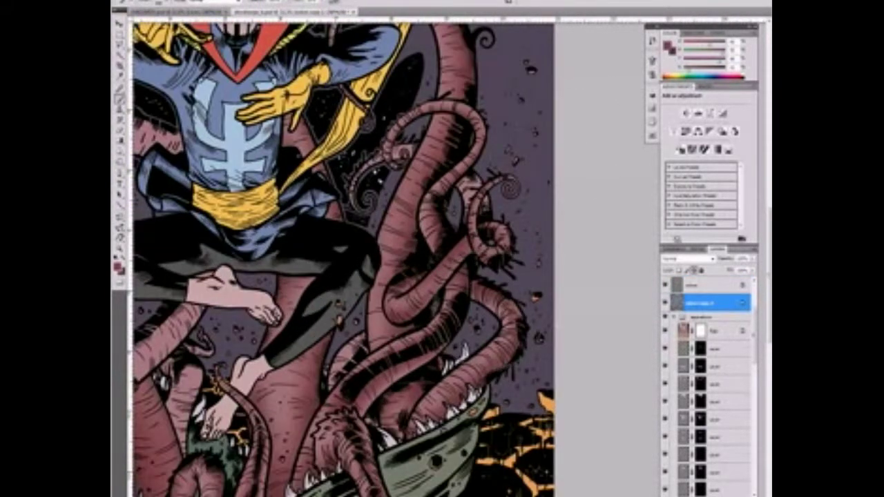
key("ctrl+minus")
key("ctrl+plus")
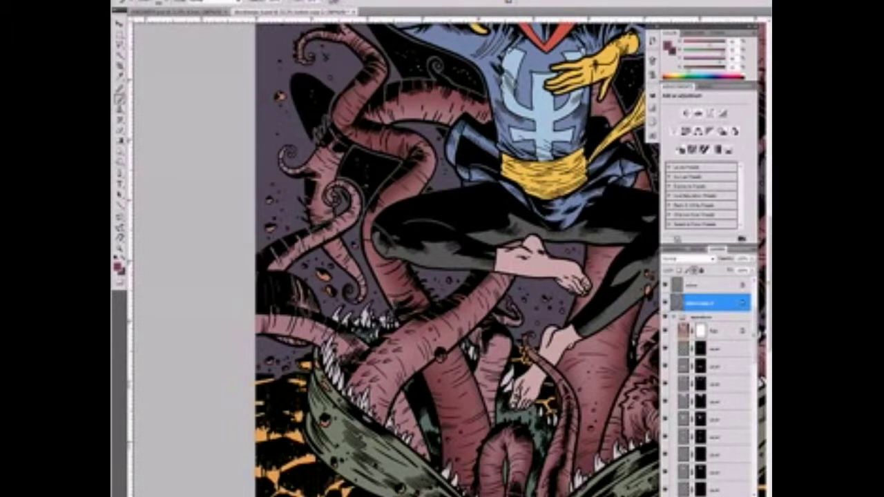
scroll(256, 178, "up", 1)
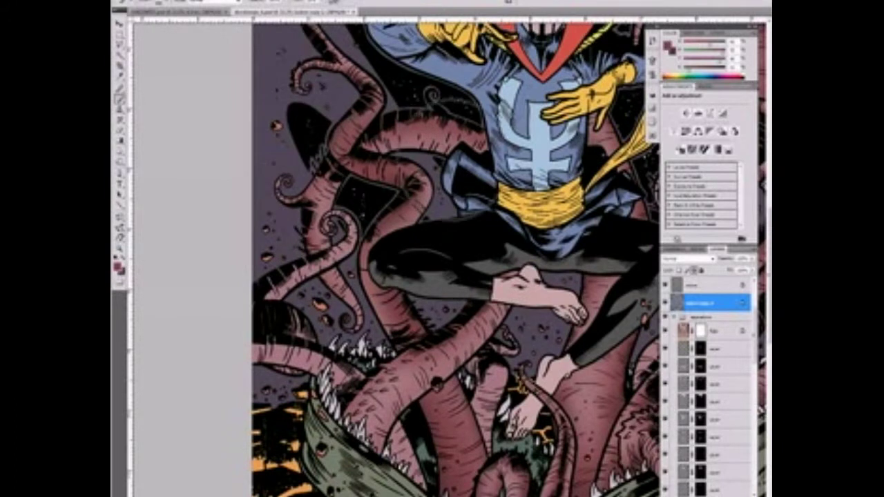
scroll(354, 266, "down", 3)
scroll(355, 266, "up", 2)
scroll(355, 266, "up", 1)
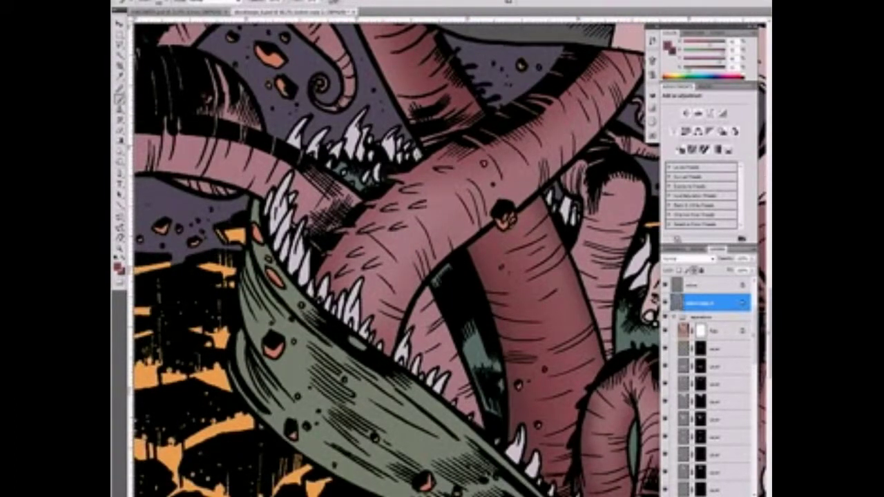
scroll(398, 260, "down", 3)
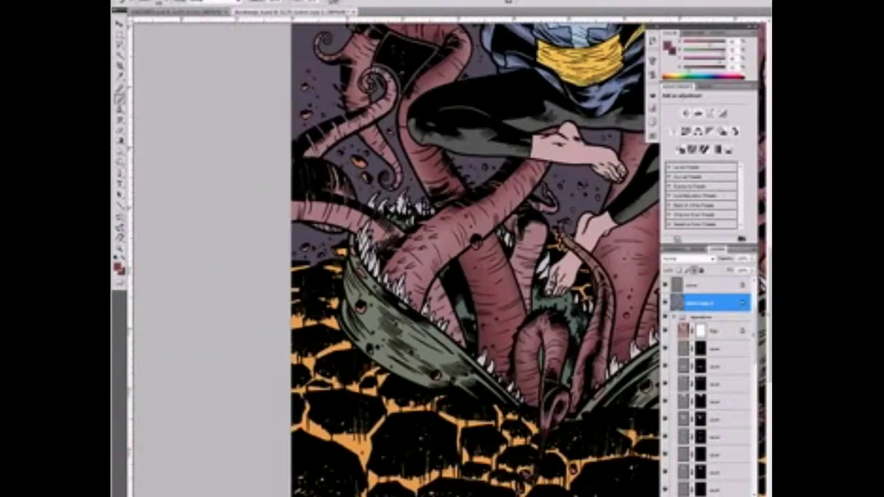
key("alt+bracketright")
scroll(442, 263, "up", 3)
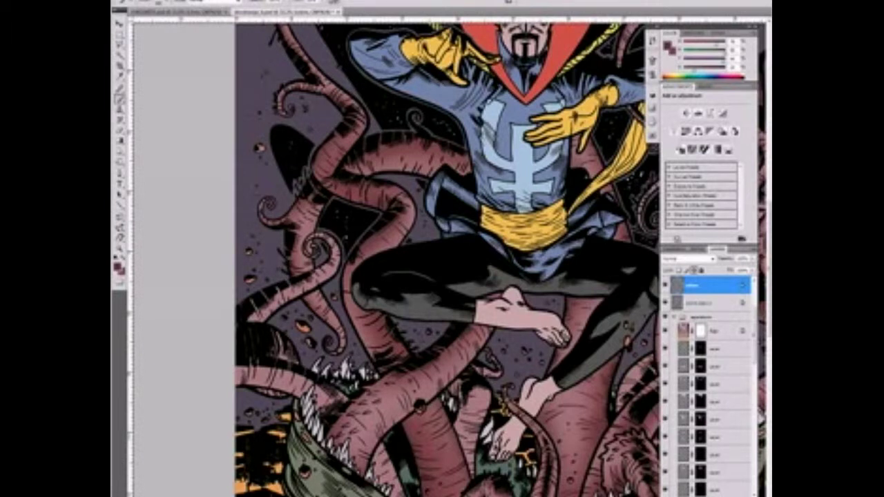
scroll(442, 263, "down", 2)
scroll(443, 262, "down", 2)
key("alt+bracketleft")
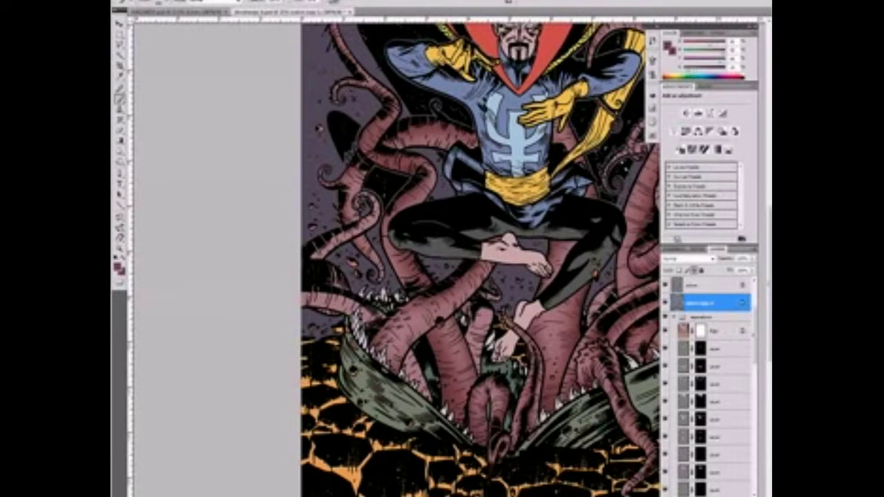
scroll(480, 262, "up", 2)
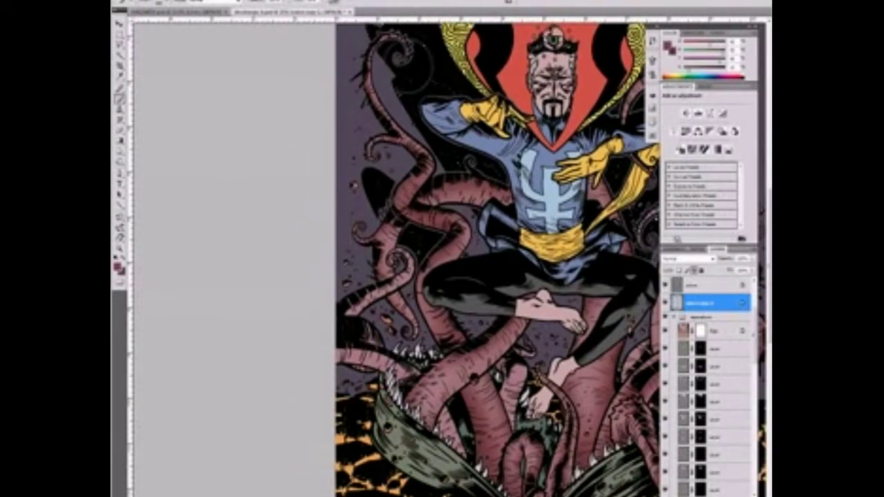
scroll(483, 263, "right", 2)
scroll(484, 263, "down", 1)
key("alt+bracketright")
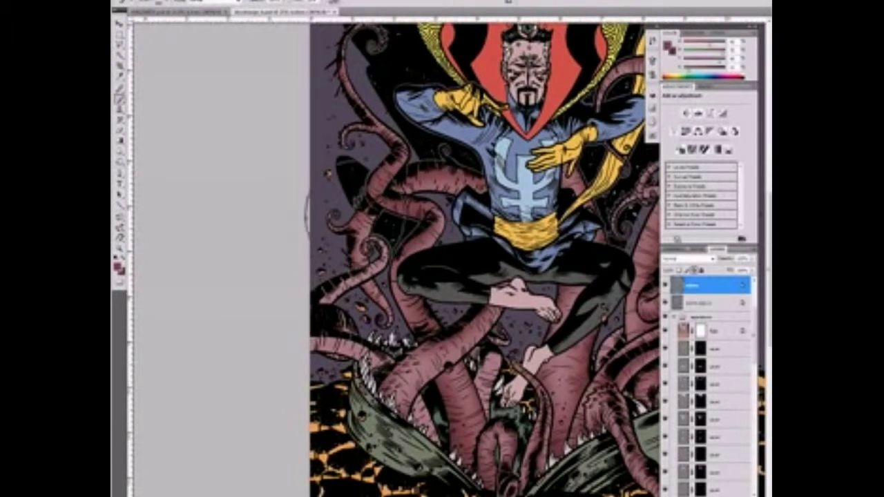
key("ctrl+minus")
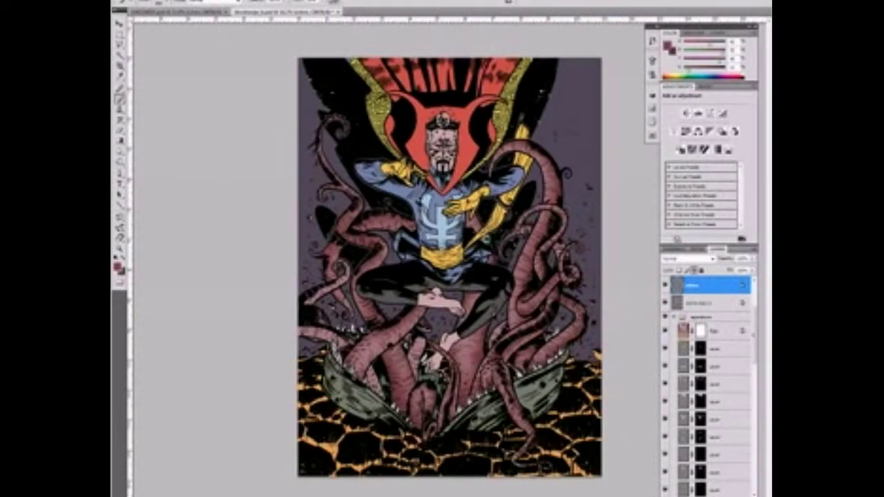
key("ctrl+plus")
key("ctrl+plus")
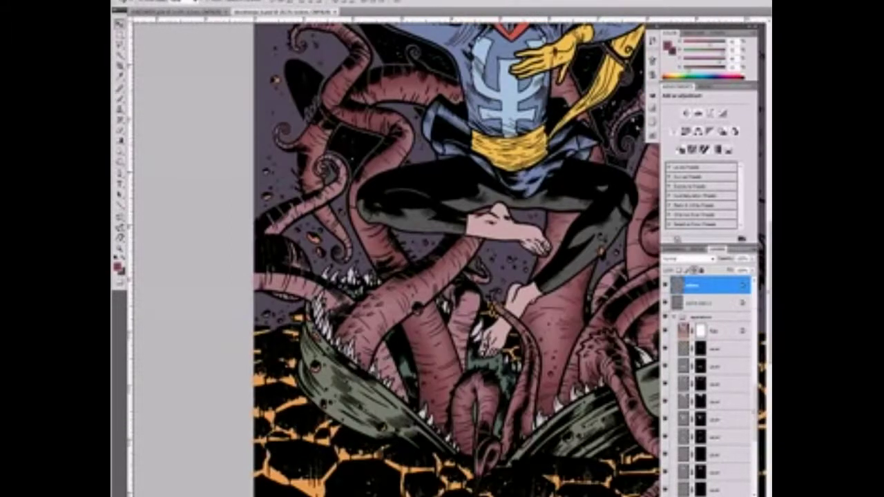
key("alt+bracketleft")
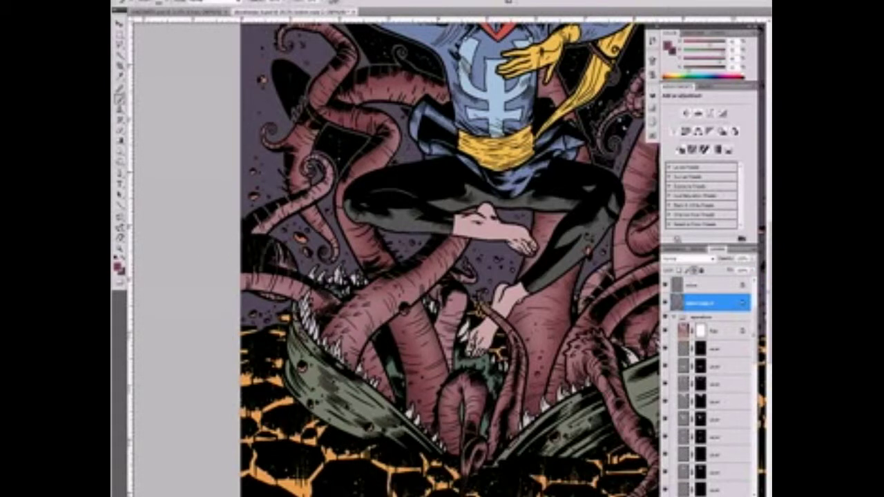
key("alt+bracketright")
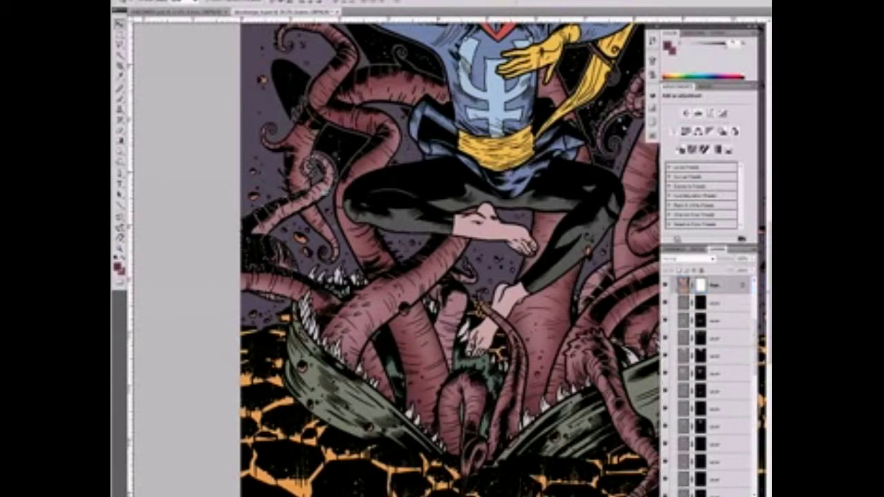
key("alt+bracketleft")
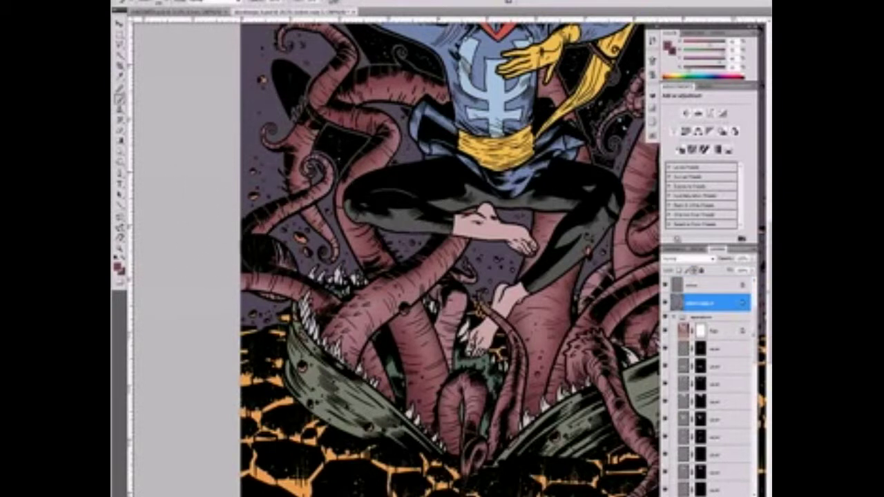
key("alt+bracketright")
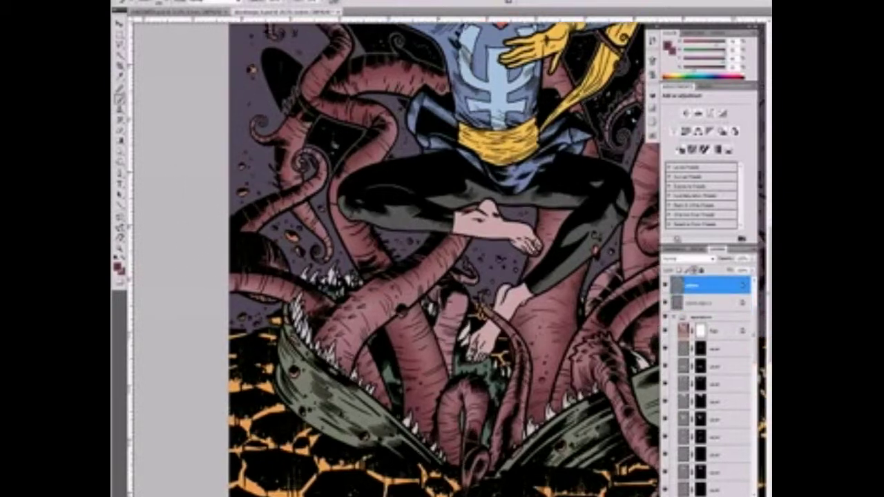
Step: Rotate and zoom the view to inspect the feet and pink tentacles
key("ctrl+plus")
key("r")
left_click_drag(483, 207, 415, 310)
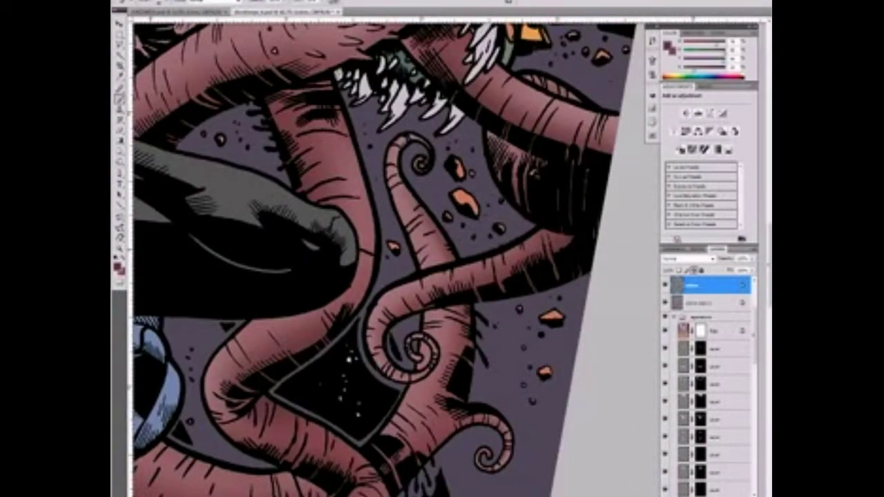
key("ctrl+0")
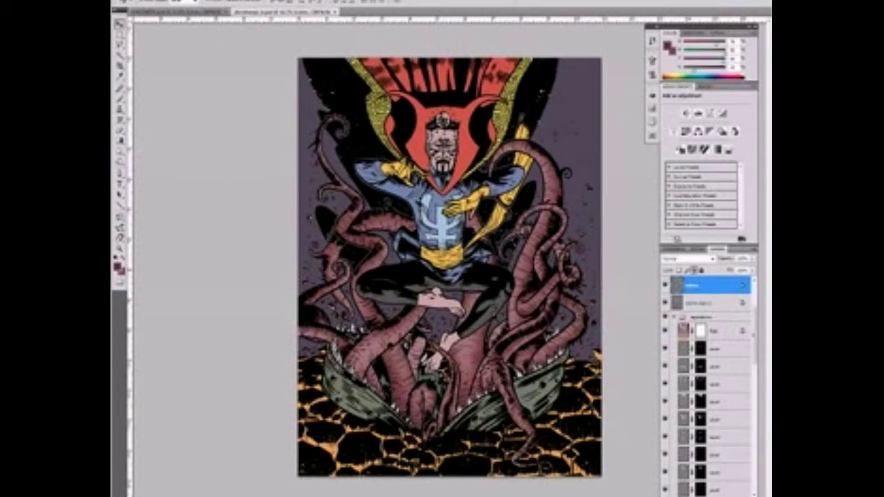
key("ctrl+1")
key("alt+bracketleft")
key("ctrl+minus")
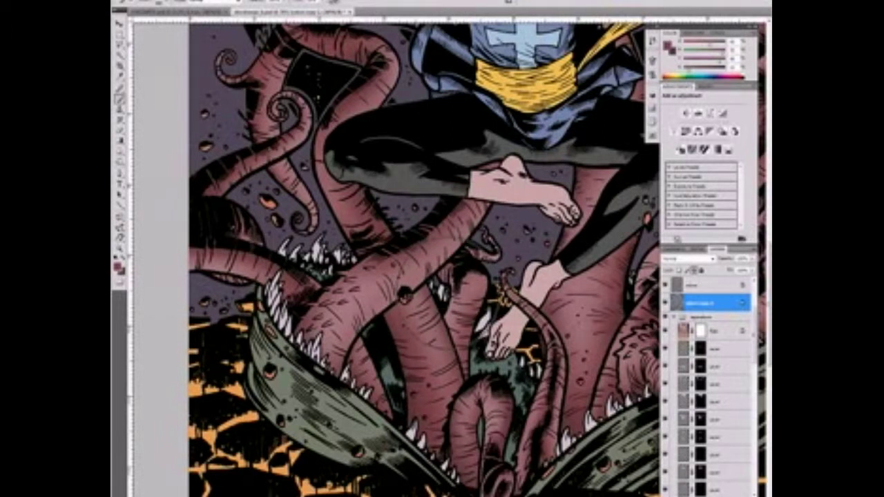
Step: On the top layer, darken part of the right-hand tentacles with a brush stroke
key("alt+bracketright")
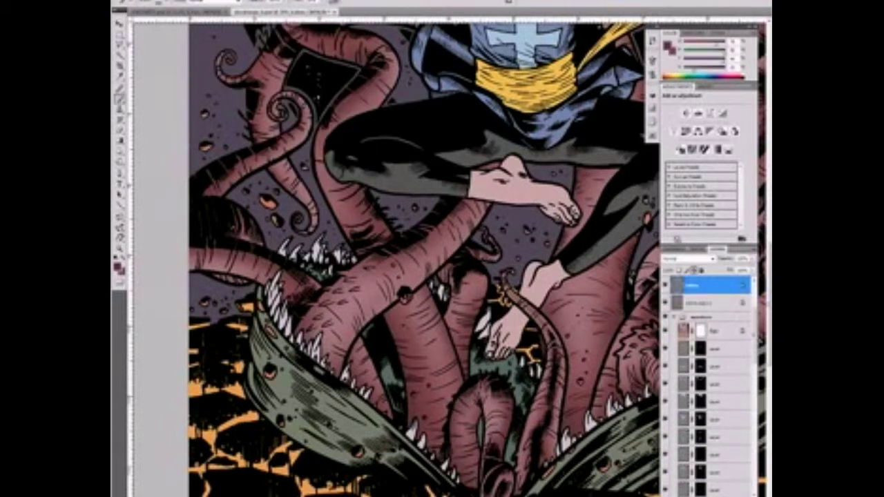
left_click_drag(453, 272, 499, 231)
key("ctrl+minus")
key("ctrl+plus")
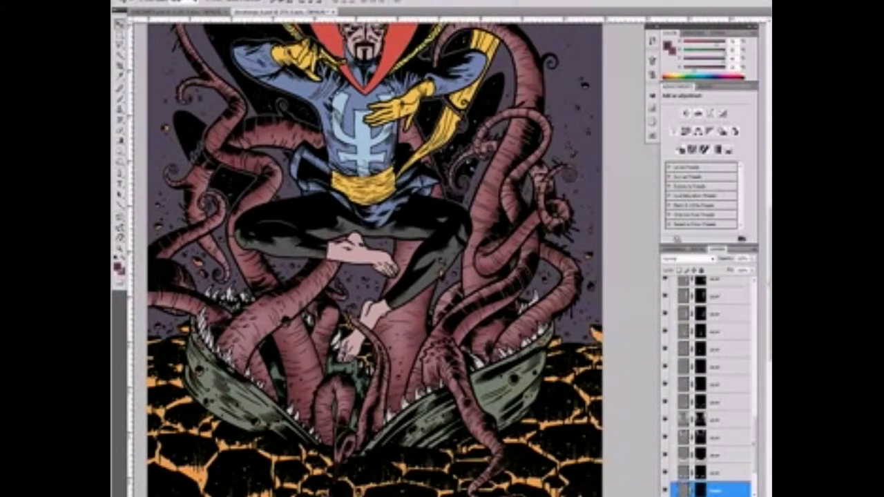
key("alt+bracketleft")
key("ctrl+plus")
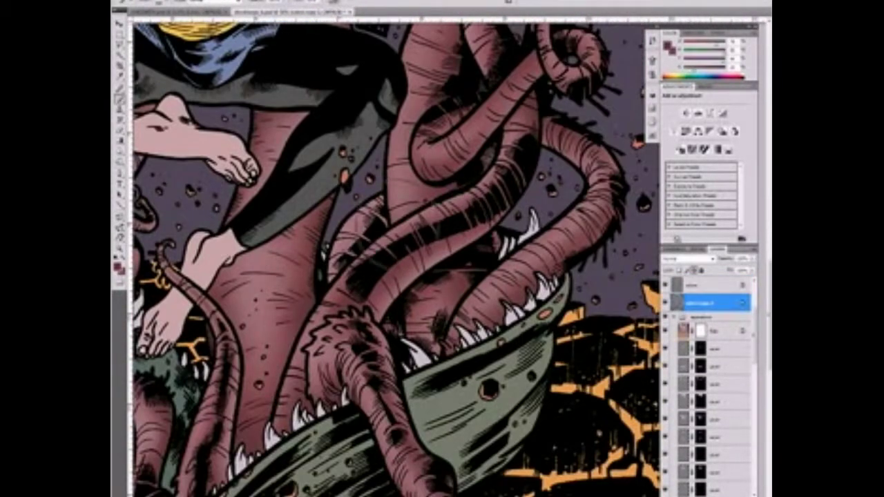
Step: Pan over the upper and lower tentacles, then zoom out to nearly the whole illustration
left_click_drag(414, 207, 314, 408)
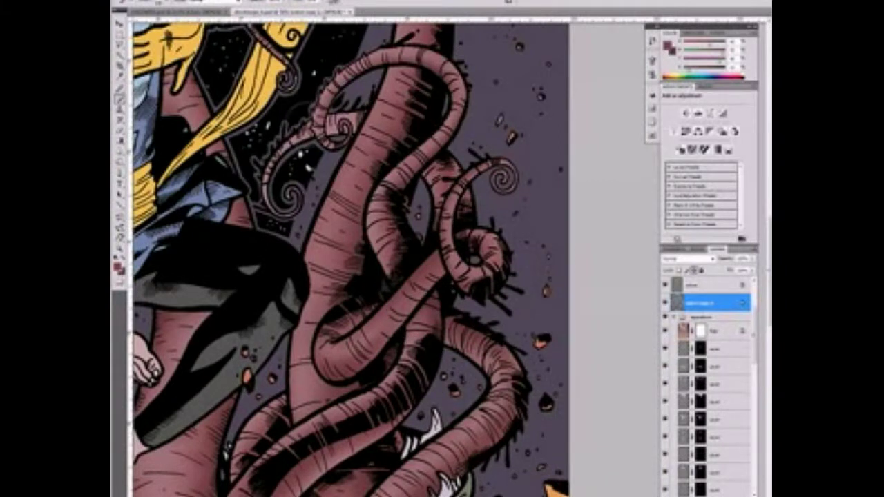
key("alt+bracketright")
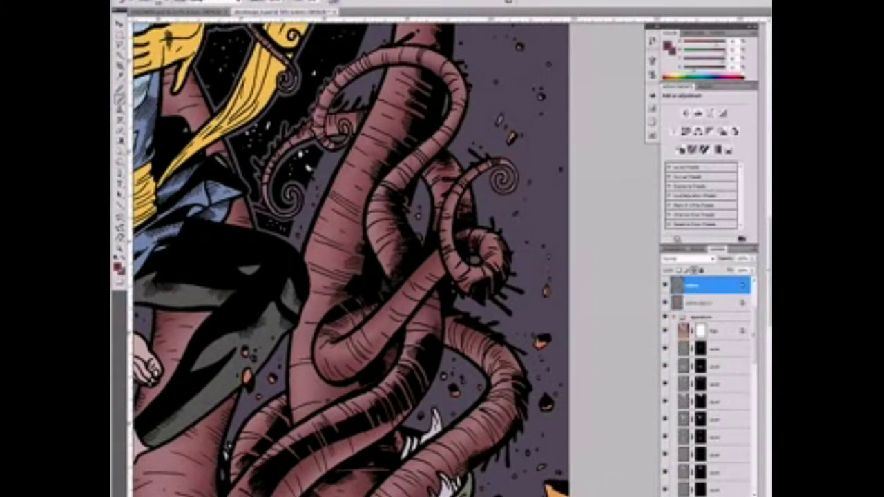
left_click_drag(422, 343, 563, 261)
left_click_drag(387, 276, 345, 221)
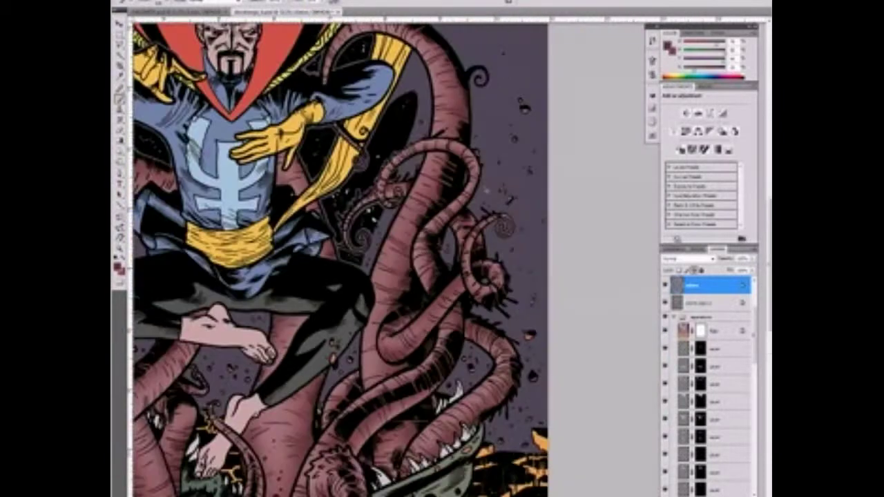
key("ctrl+minus")
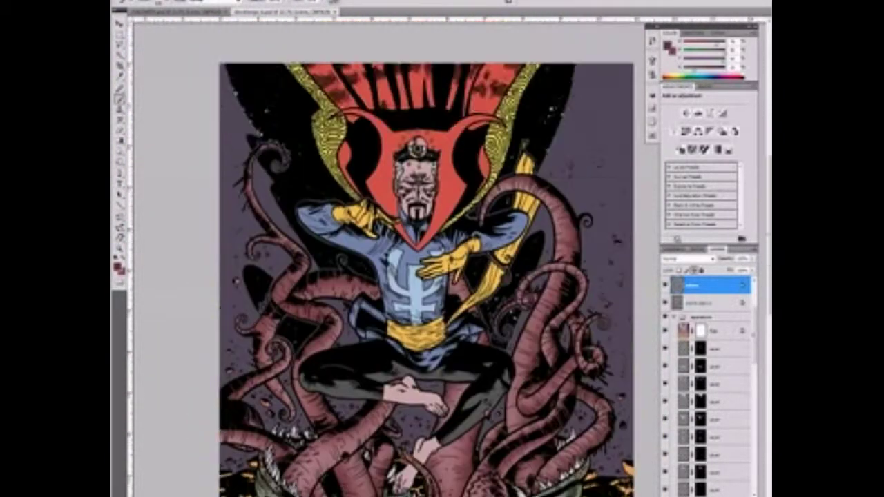
scroll(426, 260, "down", 3)
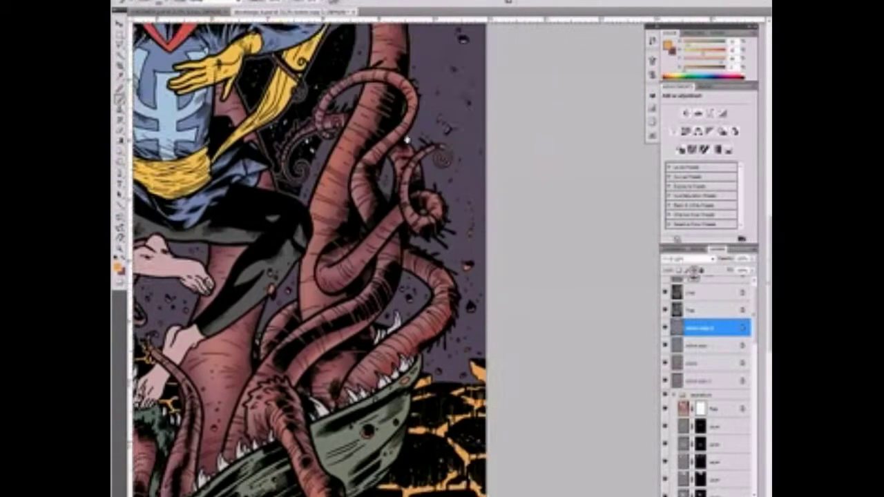
scroll(408, 140, "up", 3)
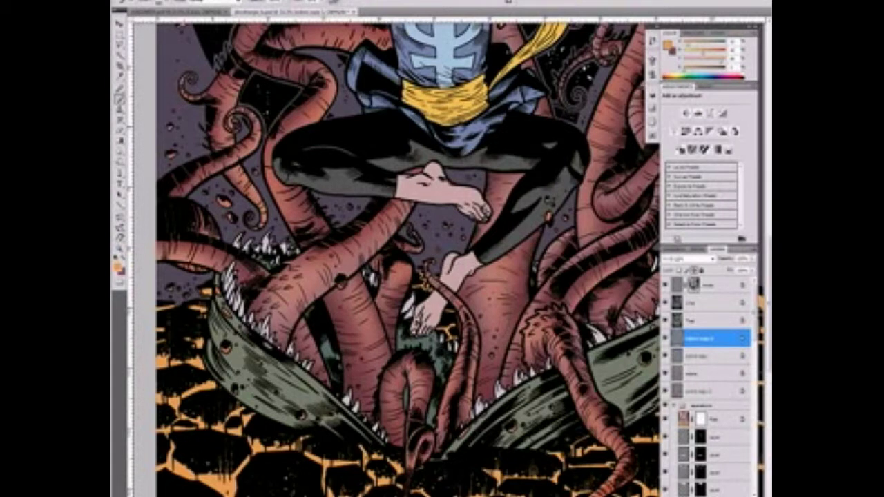
scroll(407, 255, "up", 2)
scroll(408, 256, "up", 2)
scroll(408, 255, "up", 2)
scroll(407, 256, "left", 2)
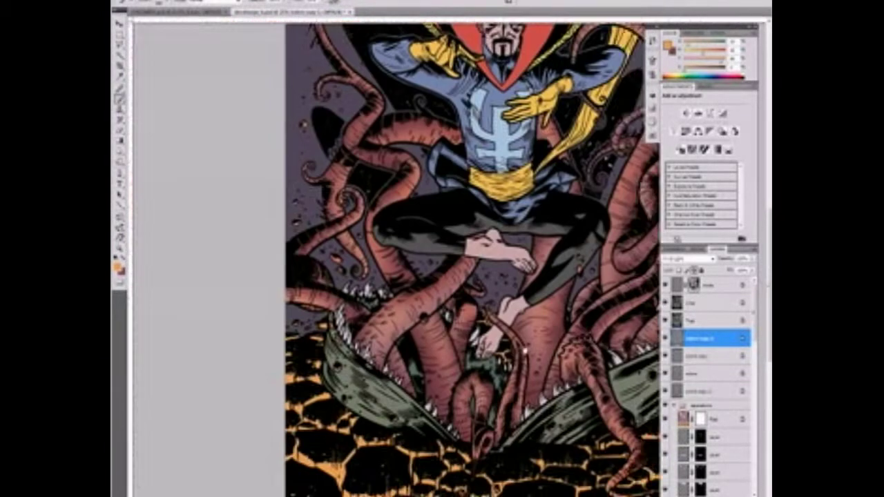
key("ctrl+0")
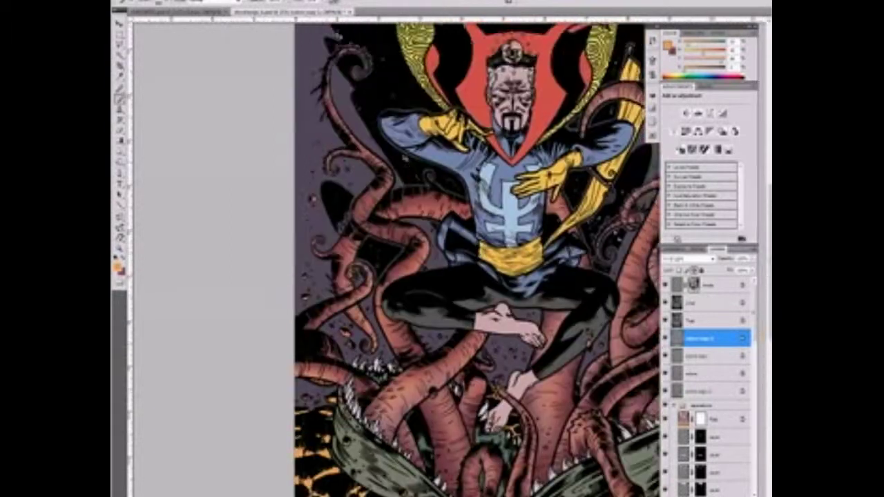
Step: Reset the painting colours to black and white, swap them, and shrink the brush for the lava glow
key("ctrl+e")
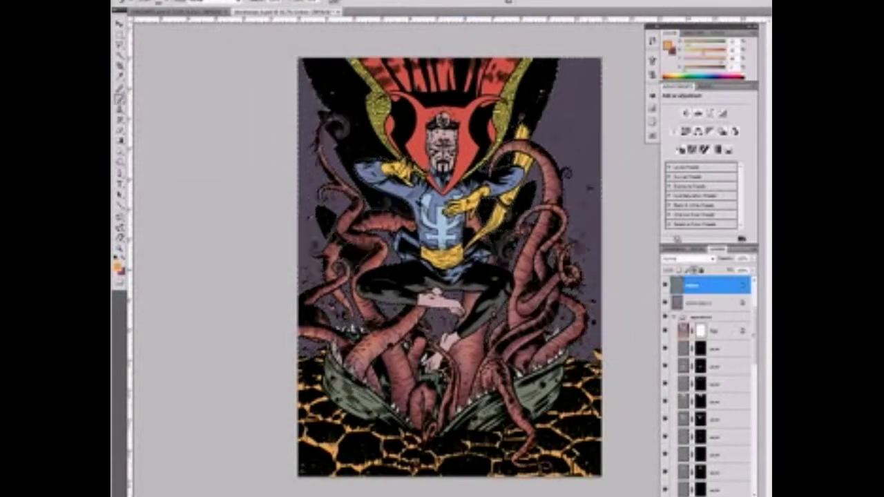
key("ctrl+minus")
key("ctrl+plus")
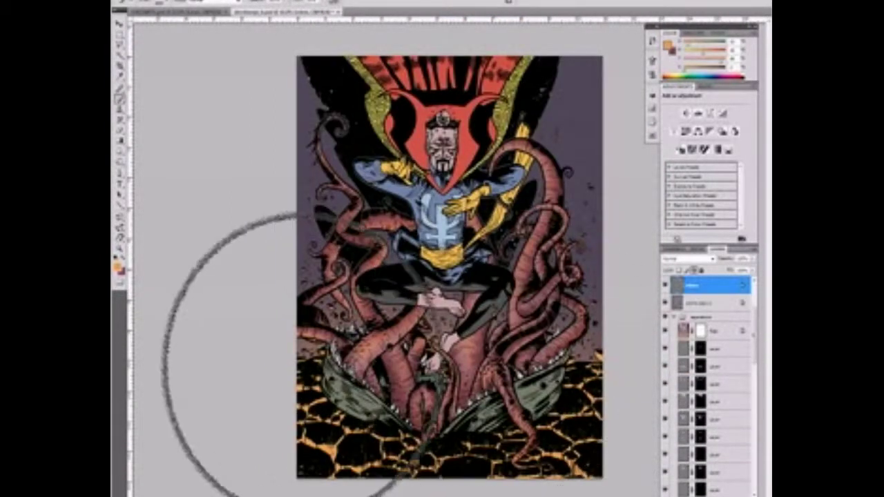
key("ctrl+z")
key("x")
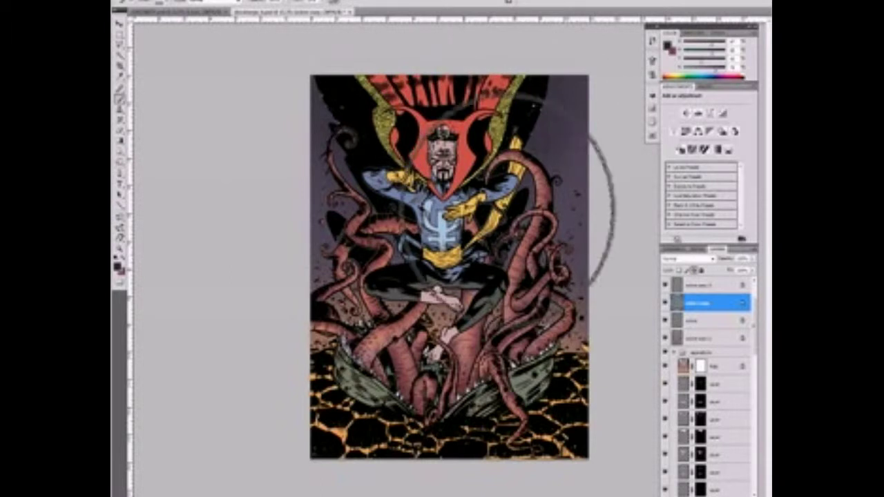
key("bracketleft")
key("bracketleft")
key("bracketleft")
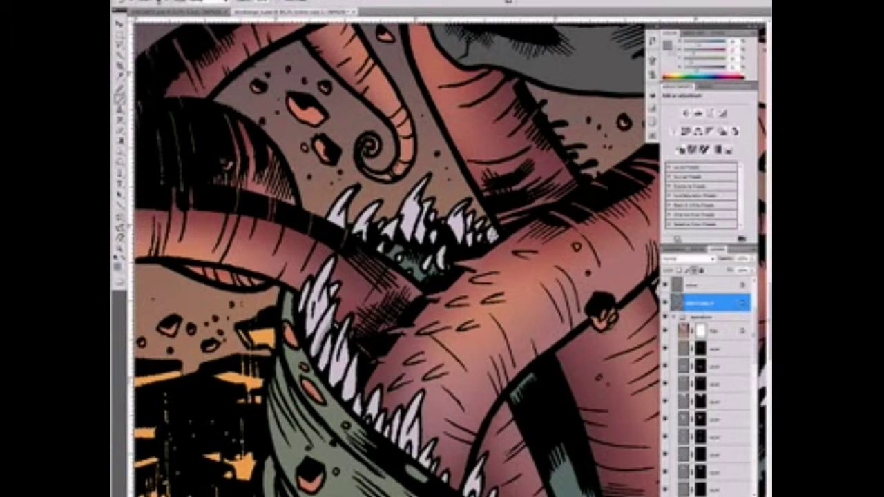
key("b")
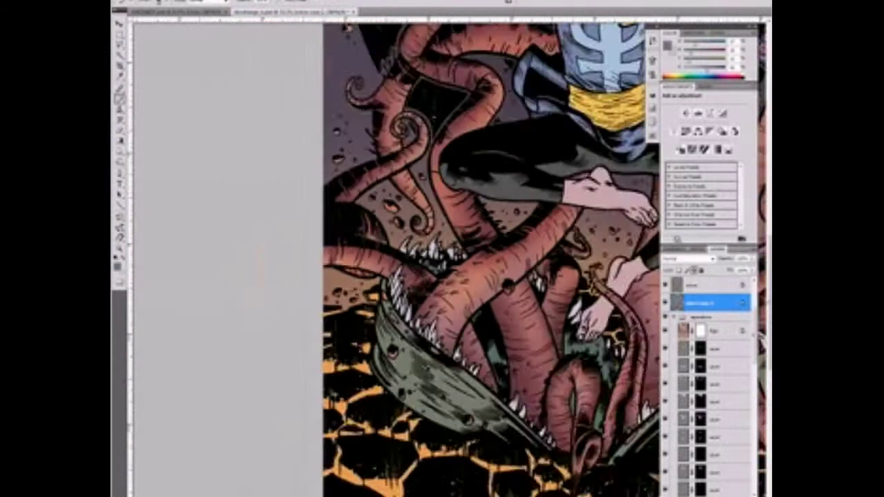
left_click_drag(337, 377, 331, 359)
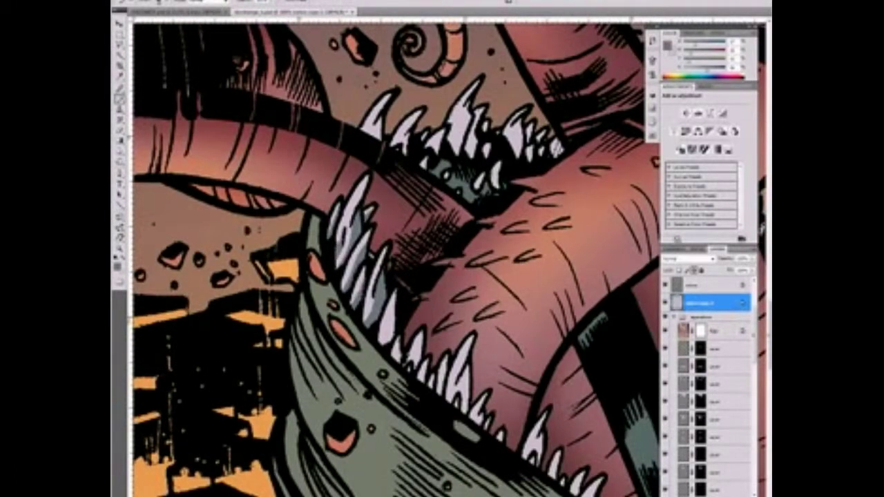
left_click_drag(411, 356, 397, 287)
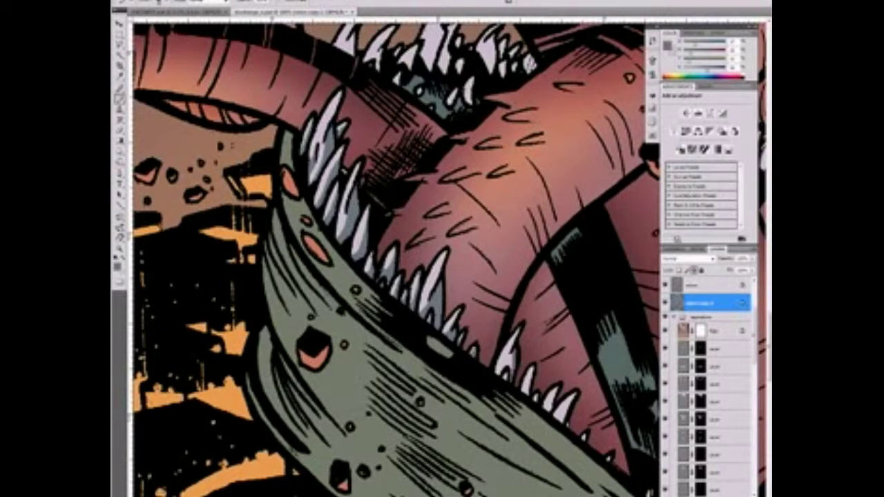
mouse_move(535, 398)
left_mouse_down()
mouse_move(480, 326)
mouse_move(353, 232)
left_mouse_up()
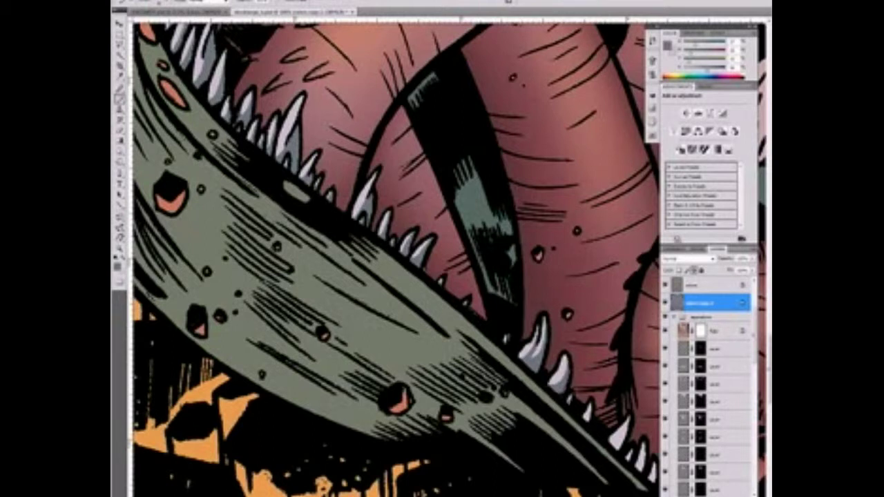
scroll(394, 255, "down", 3)
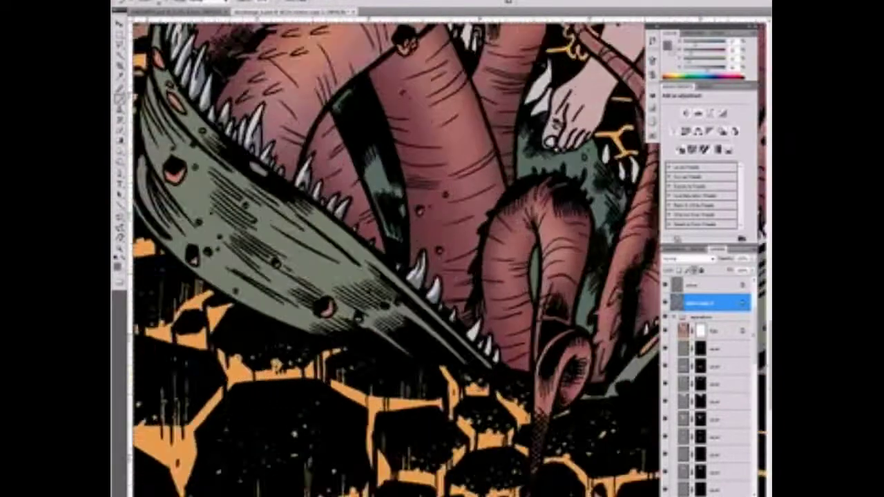
scroll(393, 255, "up", 3)
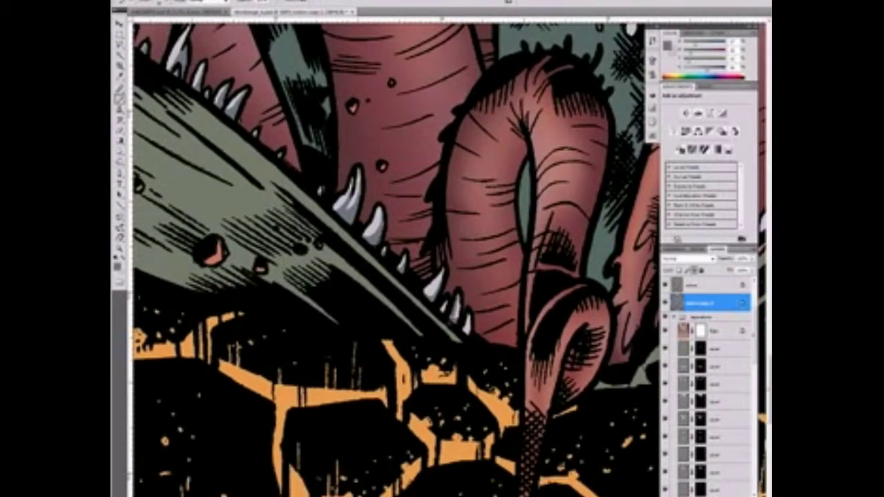
scroll(393, 256, "down", 3)
scroll(393, 256, "up", 3)
scroll(601, 249, "up", 2)
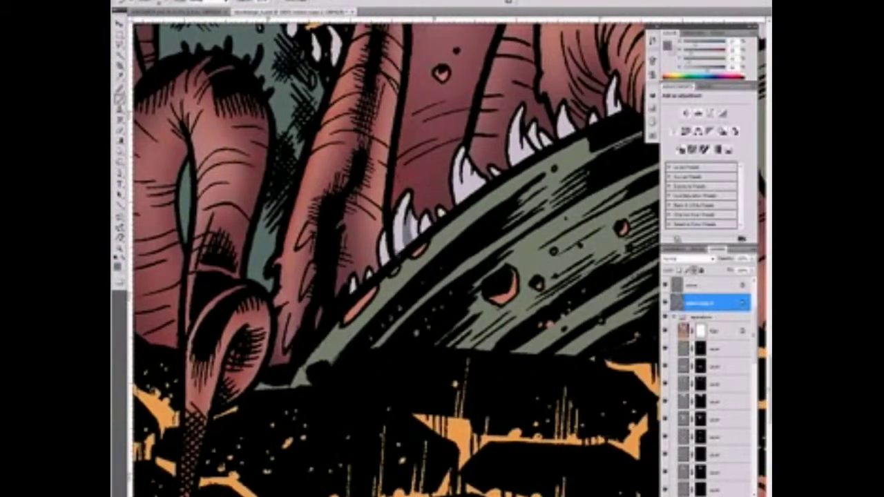
mouse_move(350, 288)
left_mouse_down()
mouse_move(323, 301)
mouse_move(298, 336)
left_mouse_up()
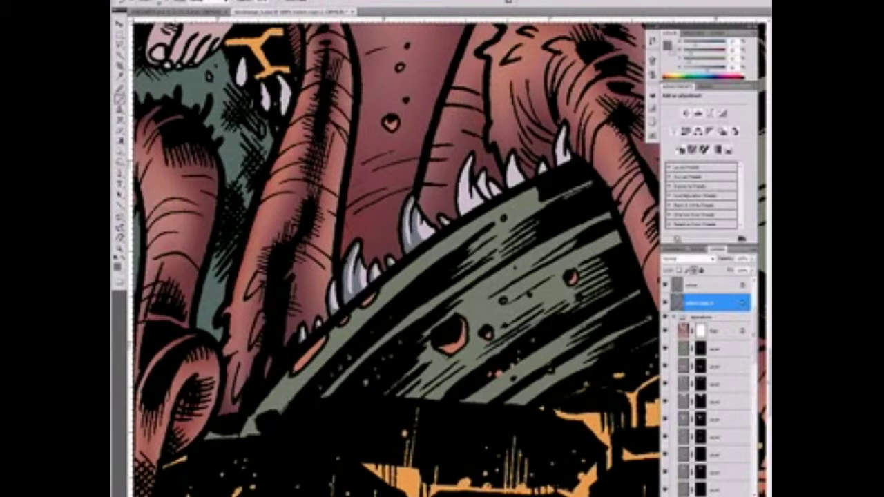
left_click_drag(298, 335, 273, 347)
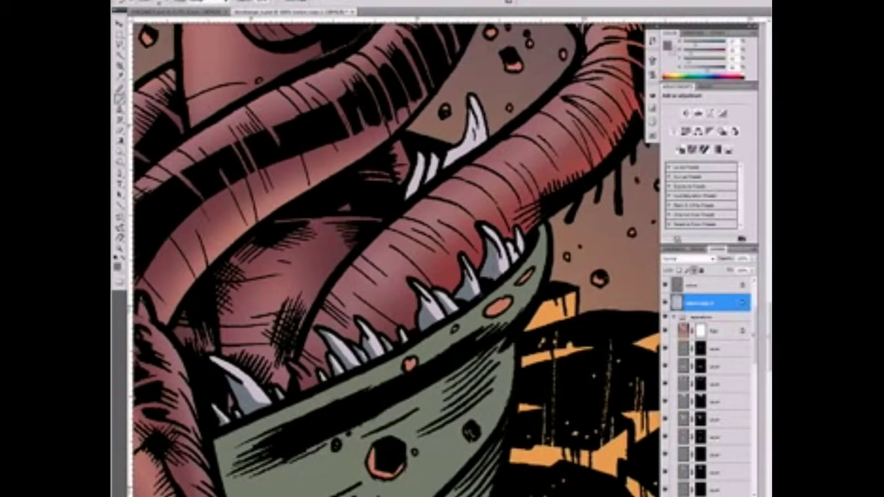
scroll(394, 256, "up", 2)
scroll(394, 255, "up", 2)
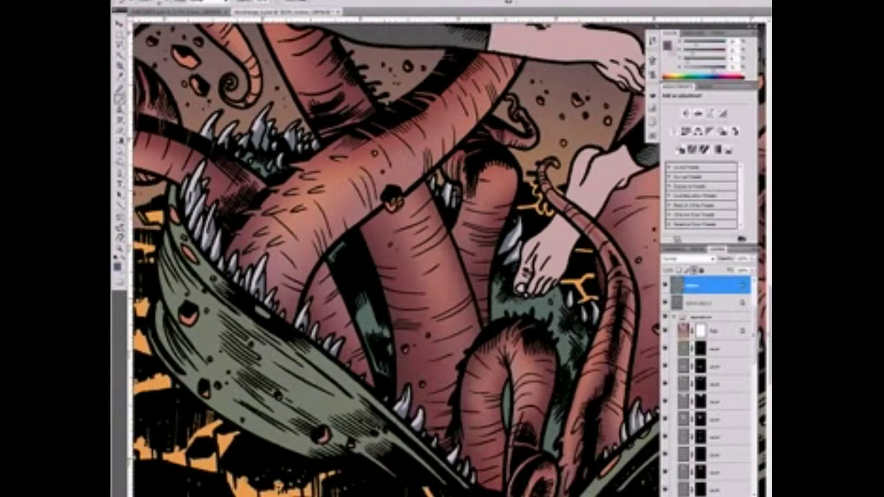
Step: Paint over the dark teal shadow behind the upper teeth, then shrink the brush
key("ctrl+plus")
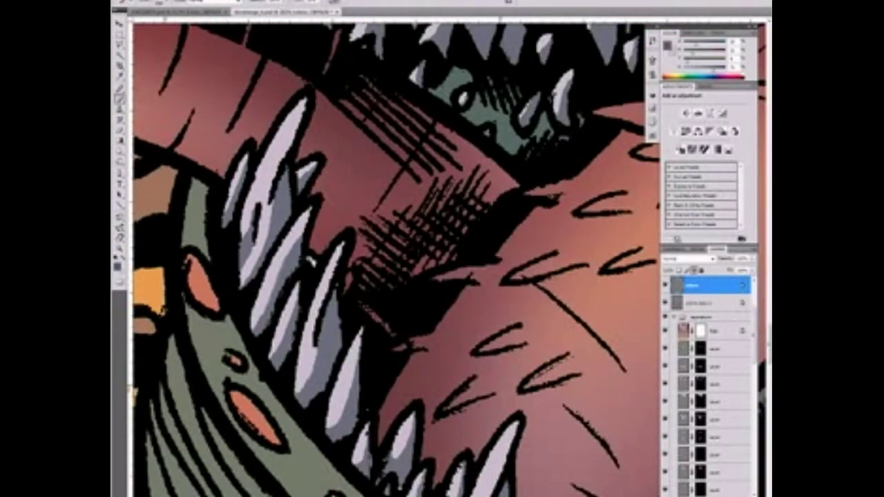
key("ctrl+minus")
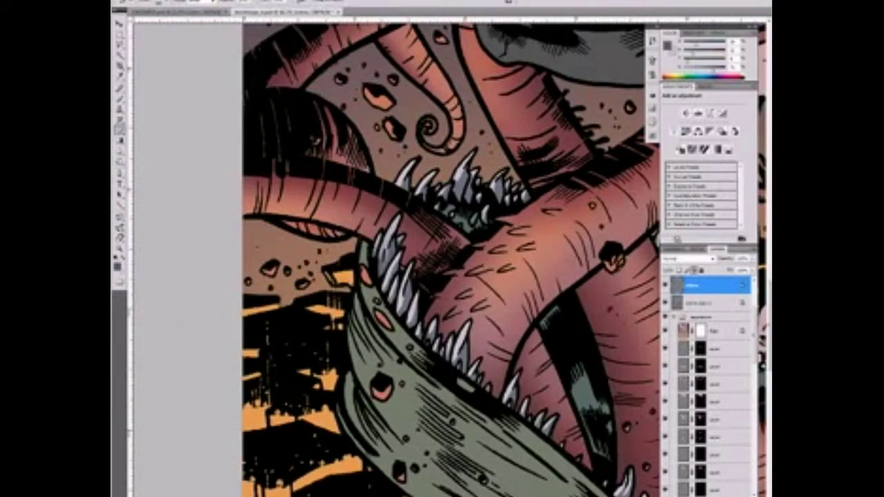
mouse_move(414, 221)
left_mouse_down()
mouse_move(413, 183)
mouse_move(426, 196)
left_mouse_up()
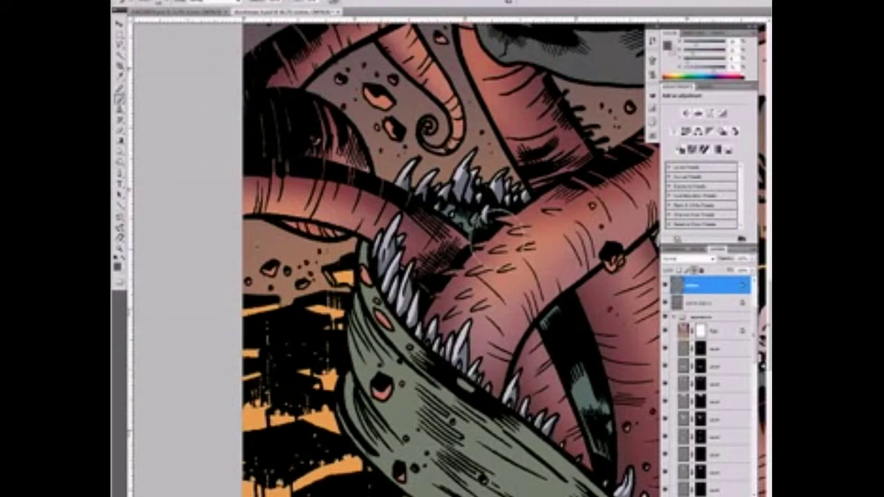
mouse_move(487, 208)
left_mouse_down()
mouse_move(494, 186)
mouse_move(470, 207)
left_mouse_up()
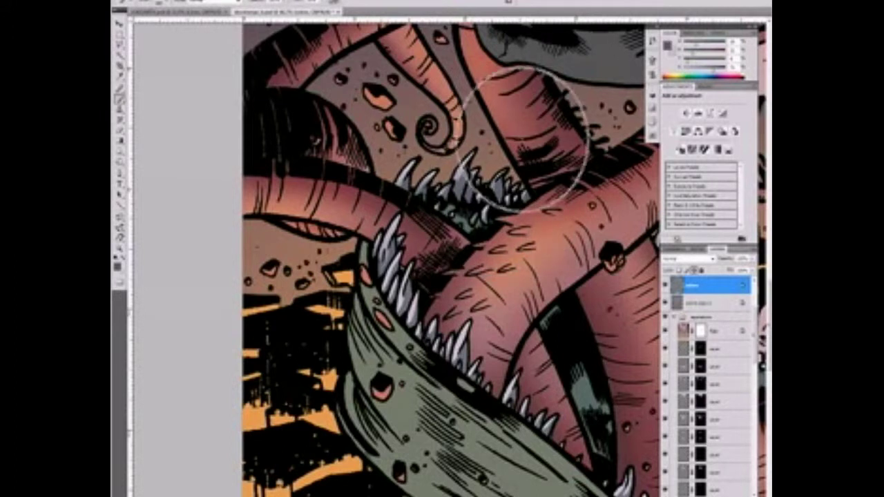
key("bracketleft")
key("bracketleft")
key("bracketleft")
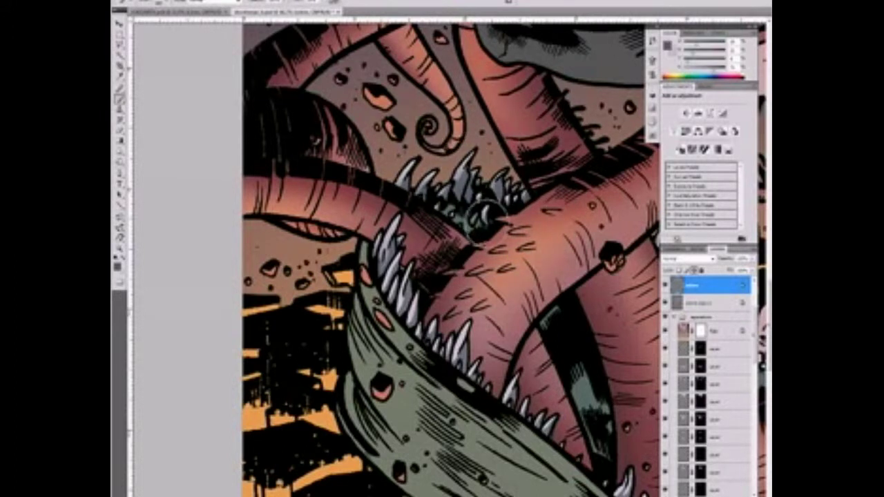
Step: Pan and zoom over the lower tentacles, foot and jaw, then fit the whole illustration
left_click_drag(409, 350, 454, 325)
mouse_move(536, 384)
left_mouse_down()
mouse_move(376, 276)
mouse_move(145, 290)
left_mouse_up()
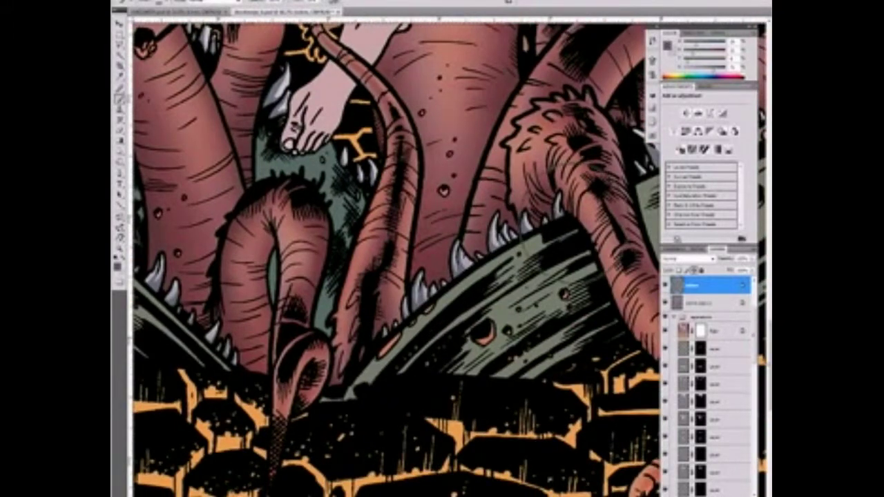
key("ctrl+plus")
left_click_drag(483, 276, 387, 342)
mouse_move(208, 291)
left_mouse_down()
mouse_move(351, 268)
mouse_move(391, 280)
mouse_move(559, 373)
left_mouse_up()
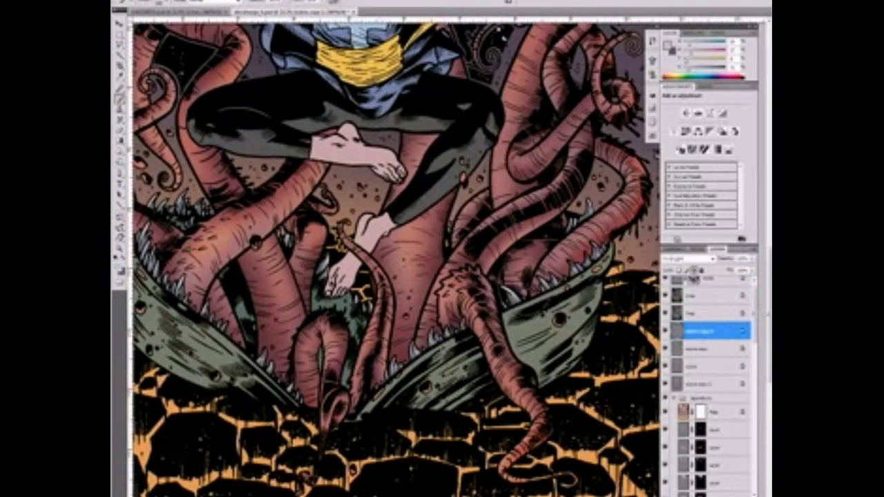
scroll(394, 262, "up", 2)
mouse_move(414, 345)
left_mouse_down()
mouse_move(375, 168)
mouse_move(290, 173)
left_mouse_up()
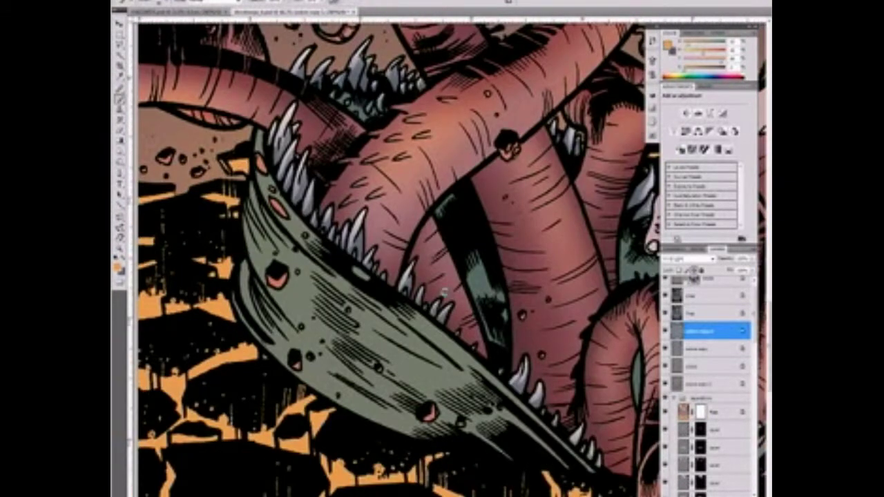
key("ctrl+0")
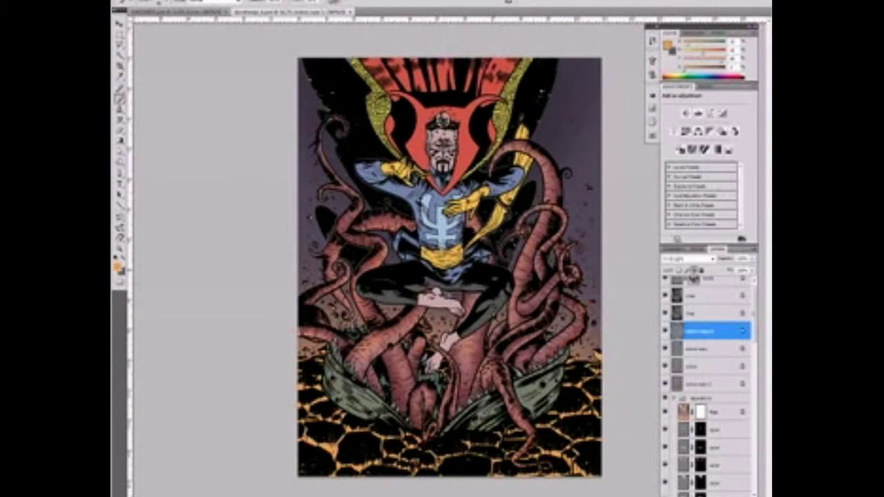
Step: Move the texture layer up inside the group and apply a Motion Blur to it
key("ctrl+bracketleft")
key("ctrl+bracketleft")
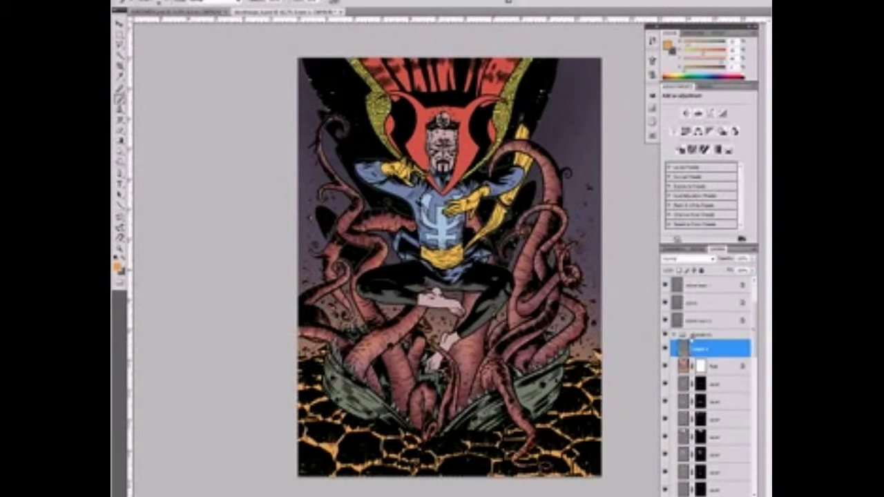
key("ctrl+bracketleft")
key("ctrl+bracketleft")
key("ctrl+bracketleft")
key("ctrl+shift+bracketright")
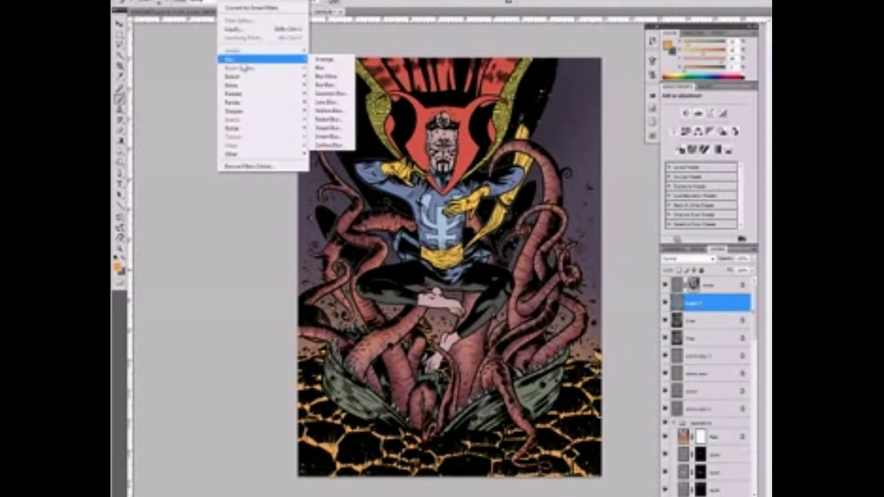
left_click(325, 111)
mouse_move(429, 316)
left_mouse_down()
mouse_move(496, 219)
mouse_move(558, 96)
left_mouse_up()
key("Return")
Step: Cycle the texture layer's blending modes until the lava looks darker
left_click(684, 258)
key("Down")
key("Down")
key("ctrl+plus")
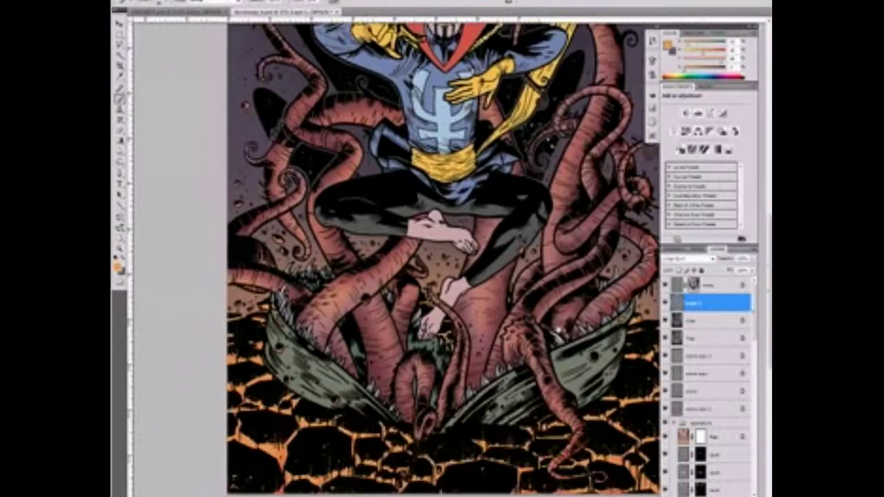
key("ctrl+plus")
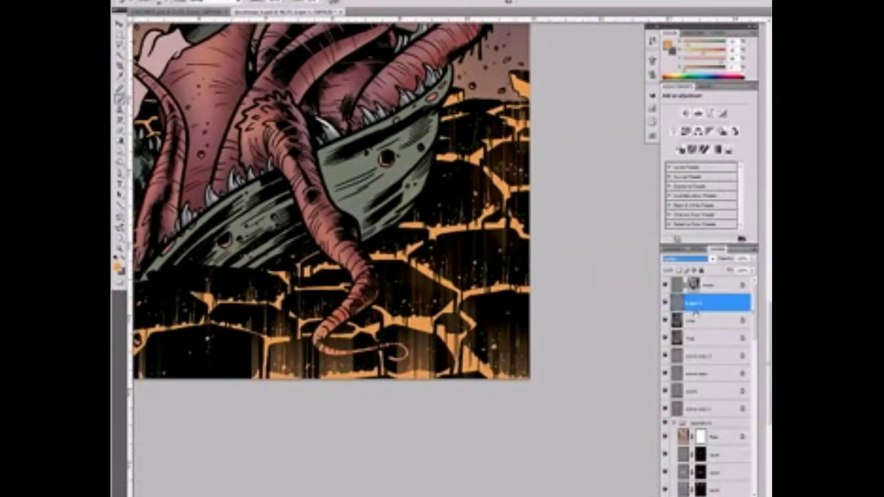
key("Down")
key("Down")
key("Down")
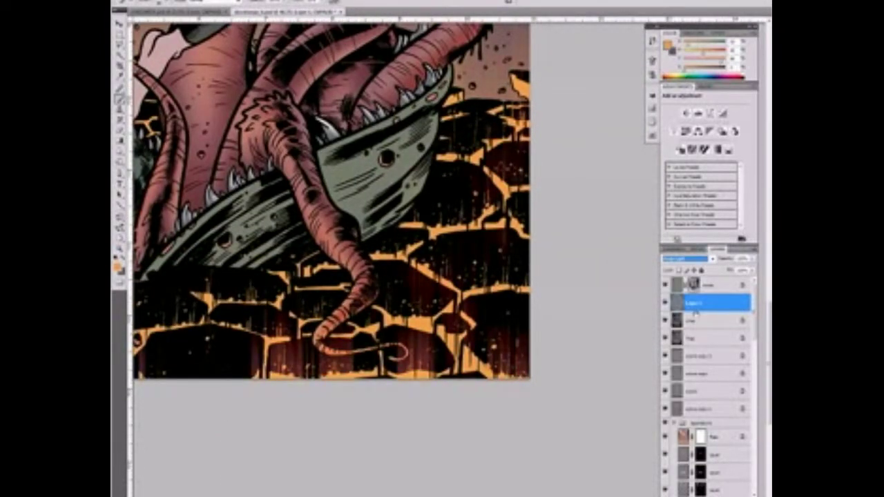
key("Down")
key("Down")
key("ctrl+minus")
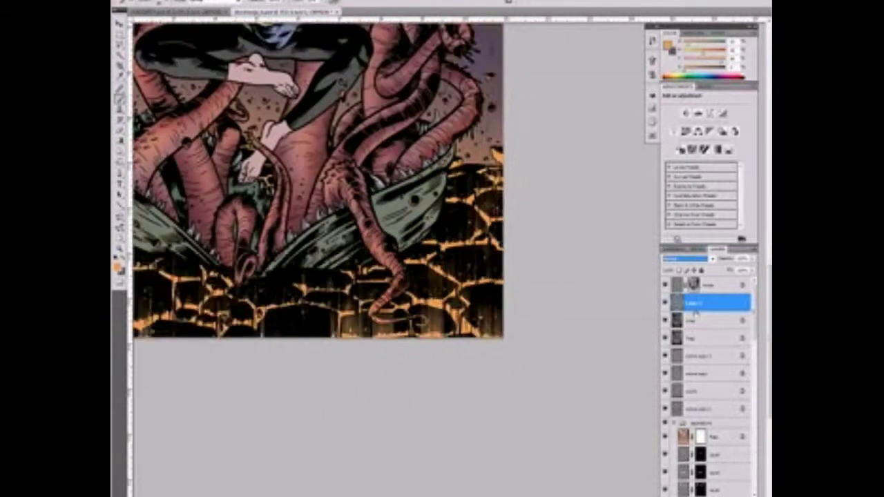
Step: Nudge the texture's saturation and lightness up in Hue/Saturation, then merge the upper layers
key("ctrl+u")
key("Tab")
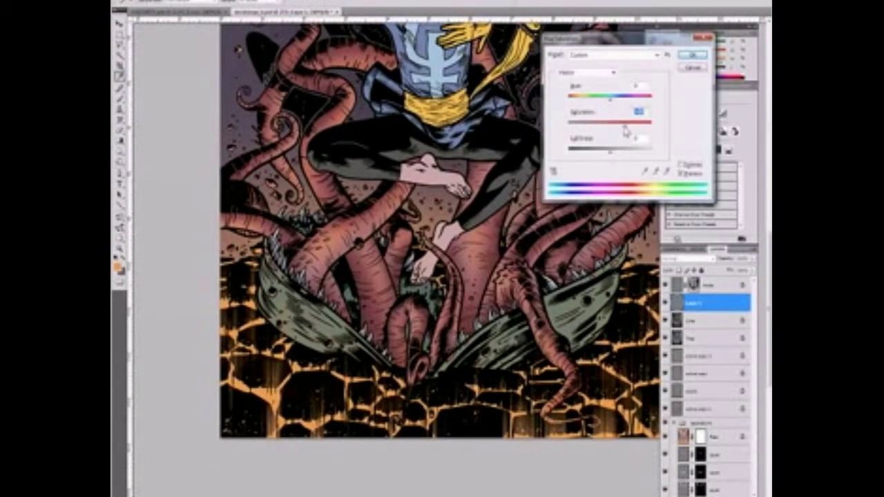
left_click_drag(625, 125, 624, 125)
left_click_drag(610, 155, 615, 155)
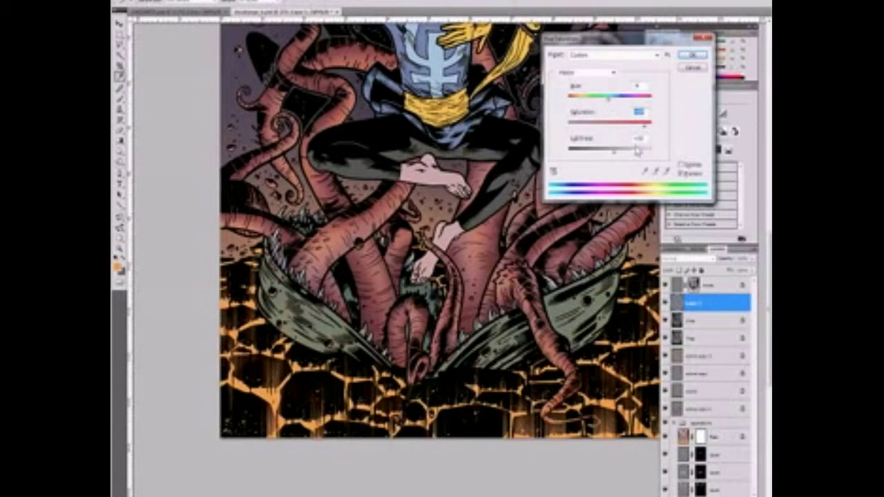
left_click(693, 55)
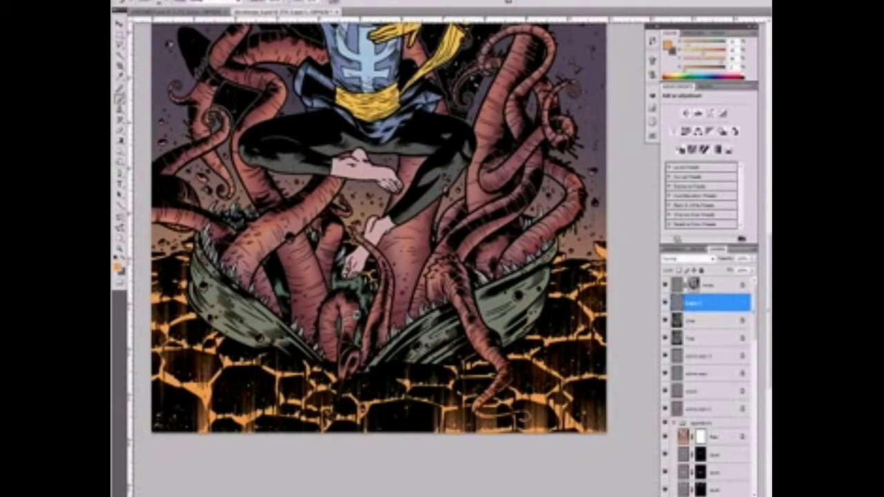
key("ctrl+e")
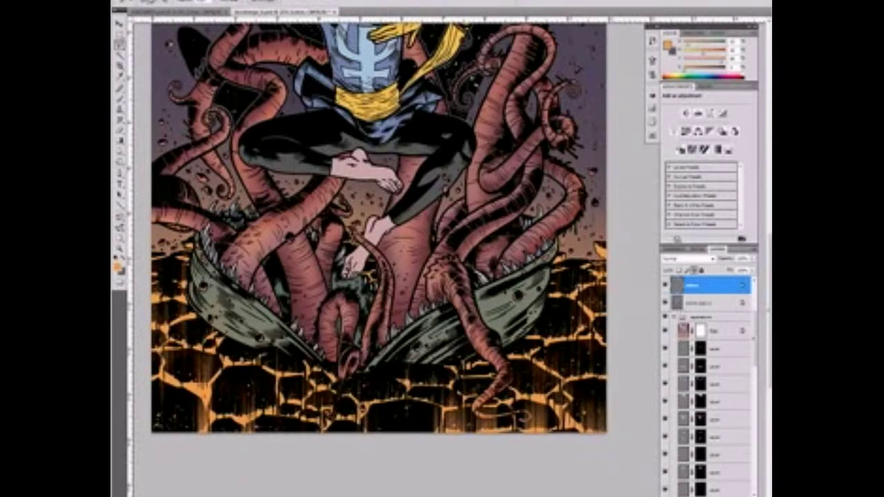
Step: On the top layer, brush darker shading onto the lower-left and lower-middle green jaws
key("alt+bracketleft")
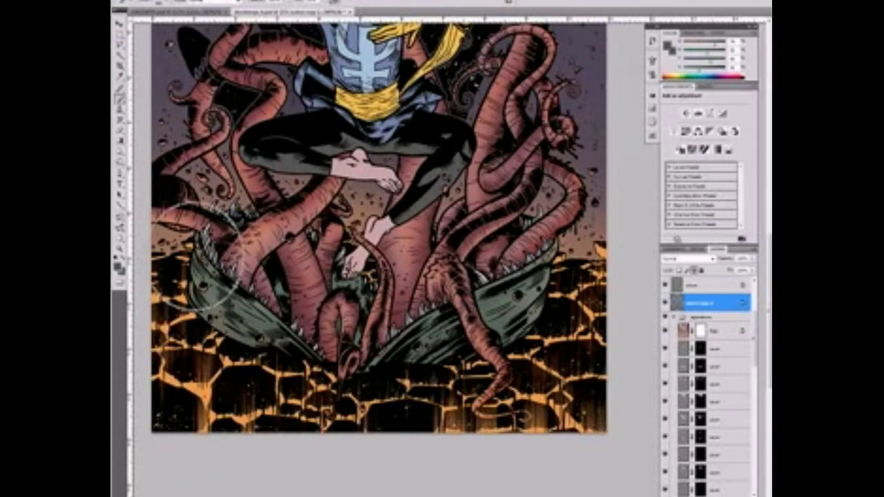
left_click(680, 286)
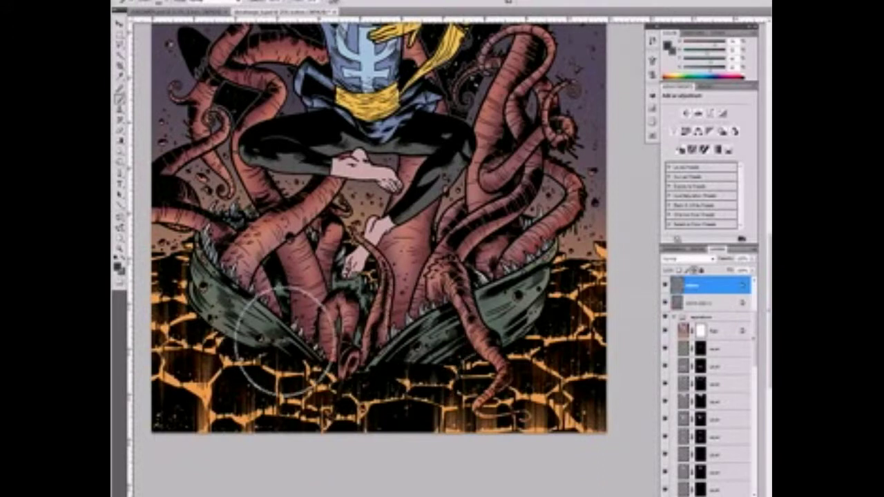
left_click_drag(261, 315, 207, 276)
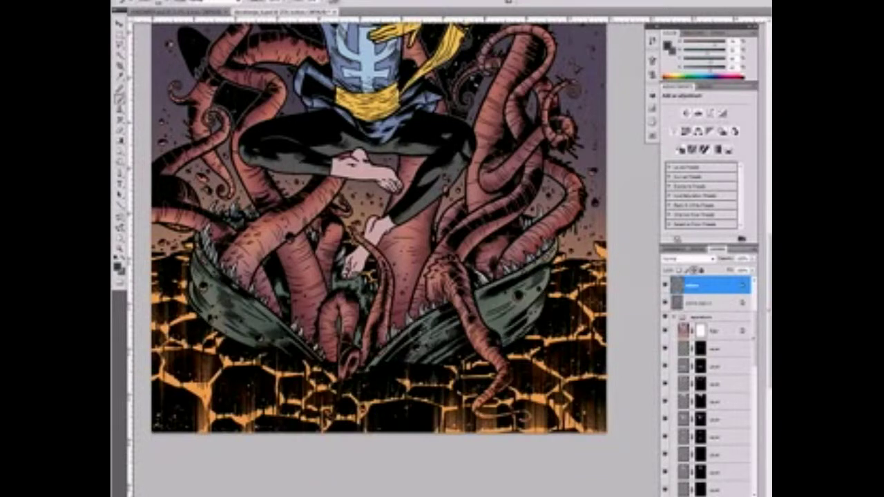
scroll(442, 317, "up", 1)
left_click_drag(385, 365, 415, 325)
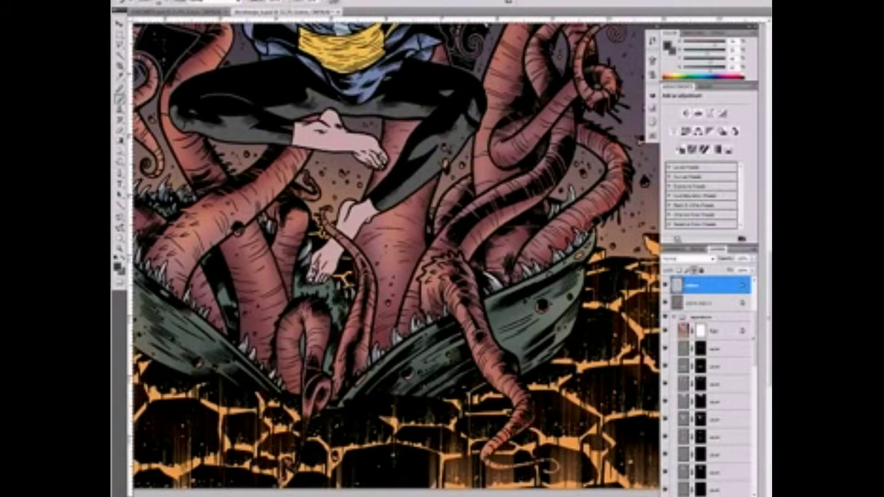
Step: Scroll across the jaws to review the shading, then fit the whole artwork in the window
scroll(394, 256, "left", 3)
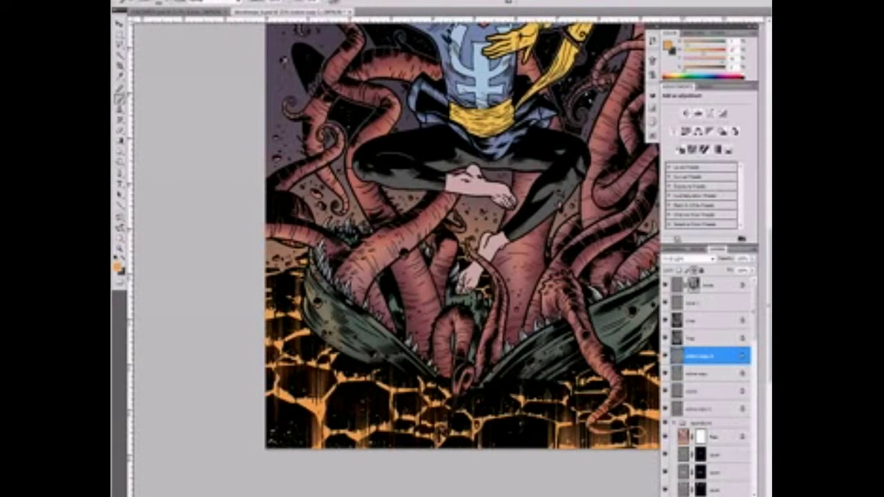
scroll(394, 234, "right", 3)
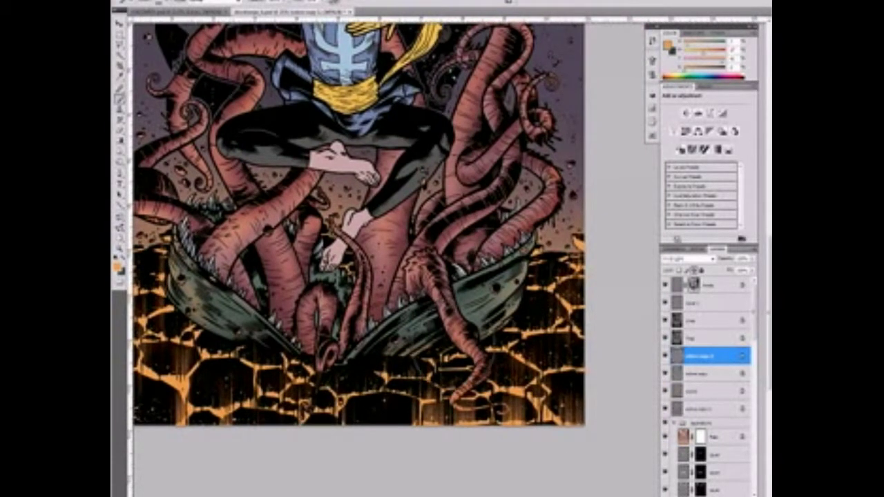
scroll(242, 338, "left", 2)
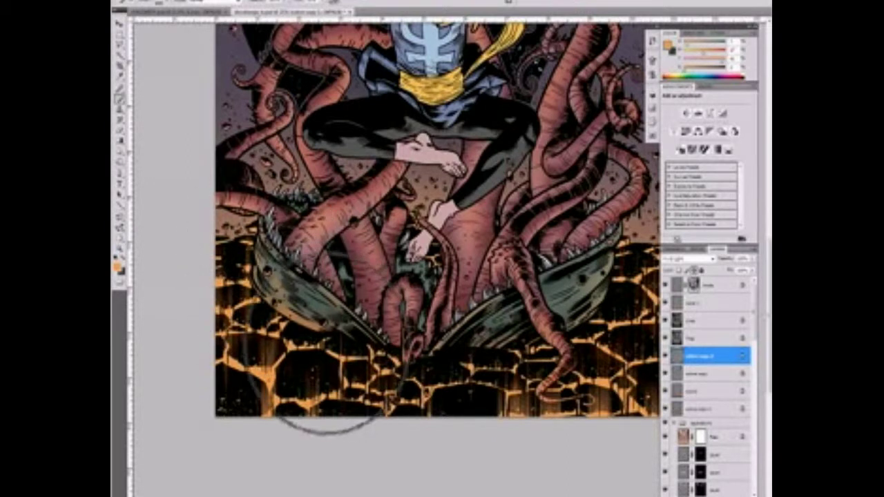
scroll(532, 335, "right", 3)
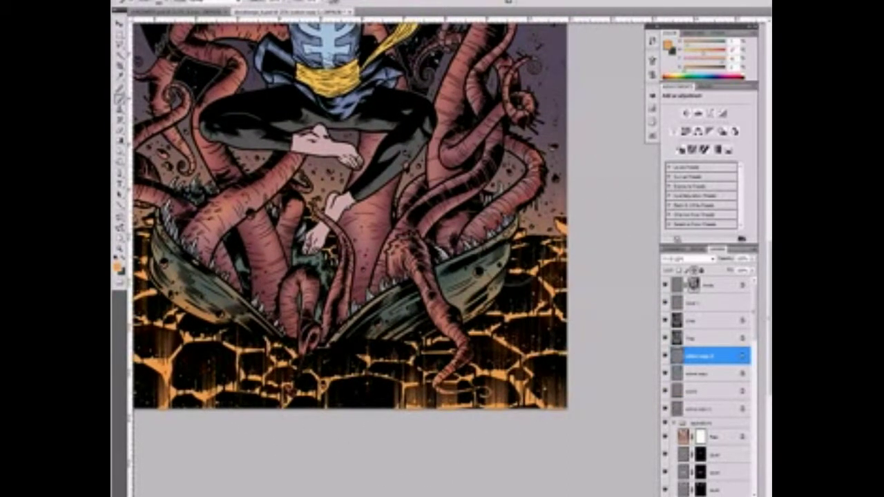
key("ctrl+0")
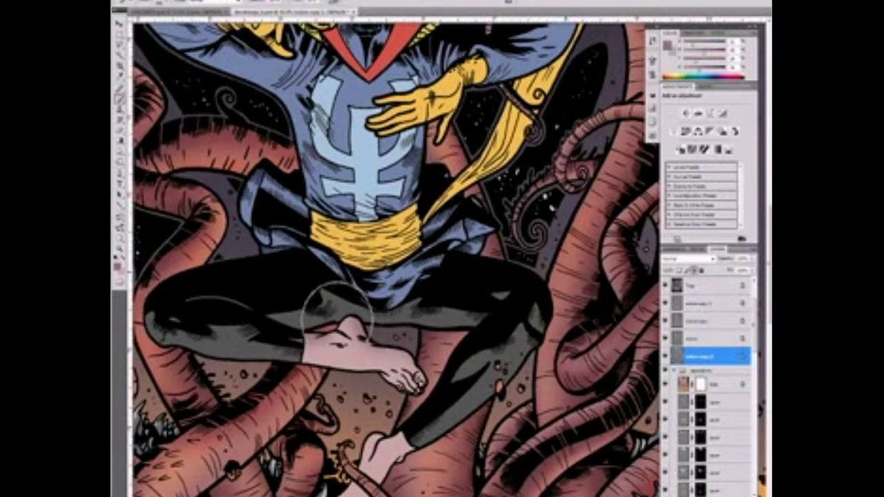
Step: Paint a soft shading line along the crossed foot's heel with a small brush, undoing stray strokes
key("bracketright")
key("bracketright")
key("bracketright")
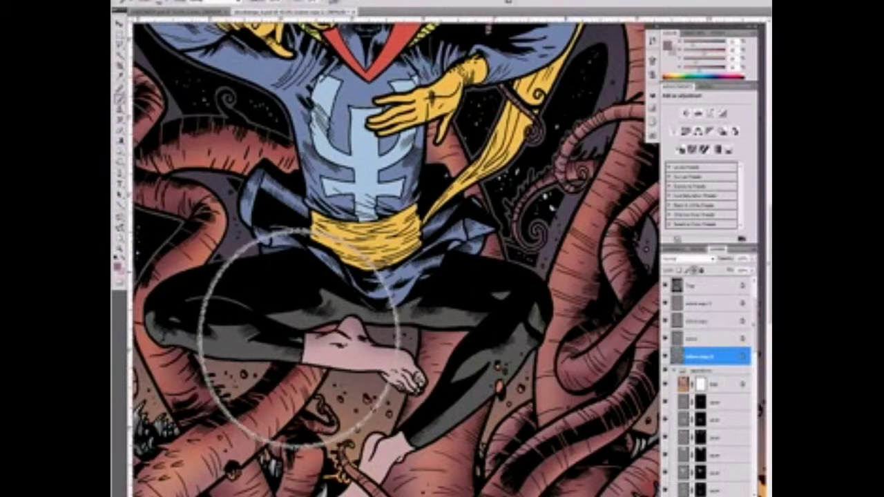
key("bracketleft")
key("bracketleft")
key("bracketleft")
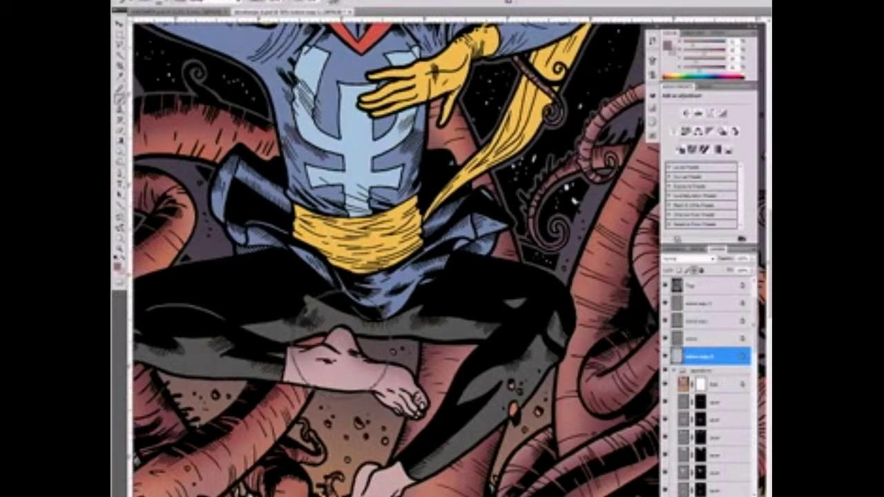
scroll(384, 355, "up", 2)
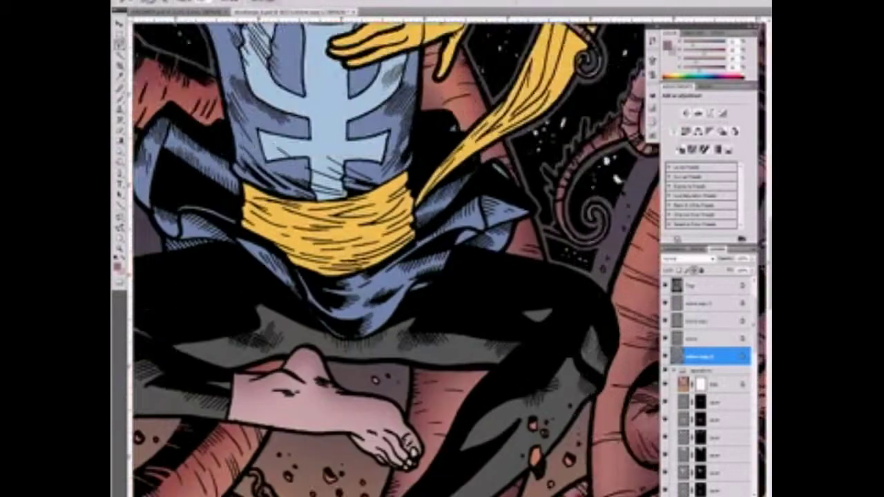
left_click_drag(443, 270, 433, 302)
key("ctrl+z")
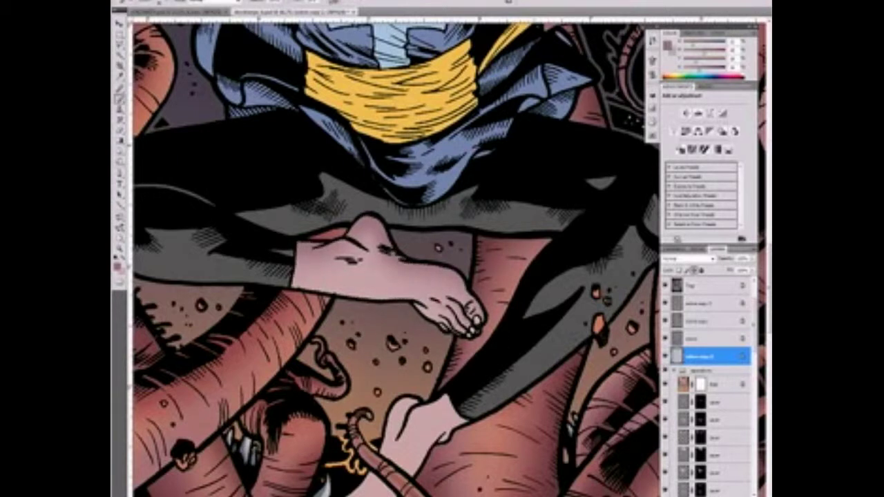
key("b")
key("ctrl+minus")
key("ctrl+minus")
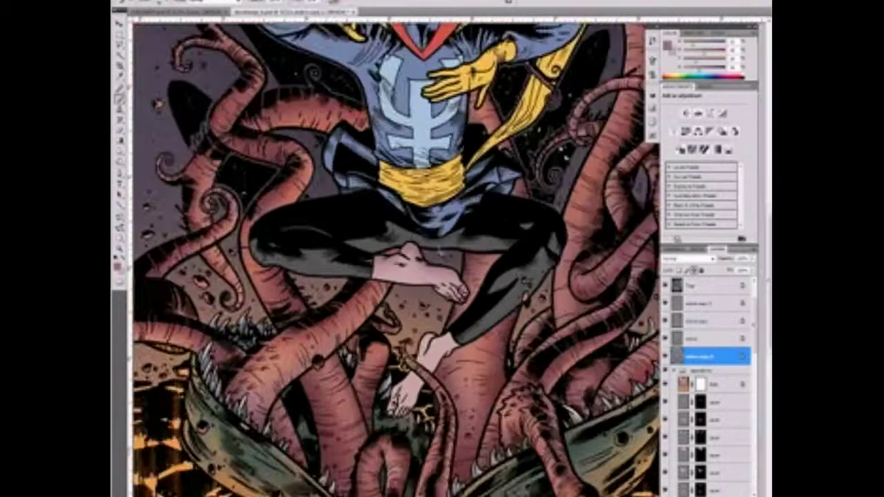
left_click(665, 321, "alt")
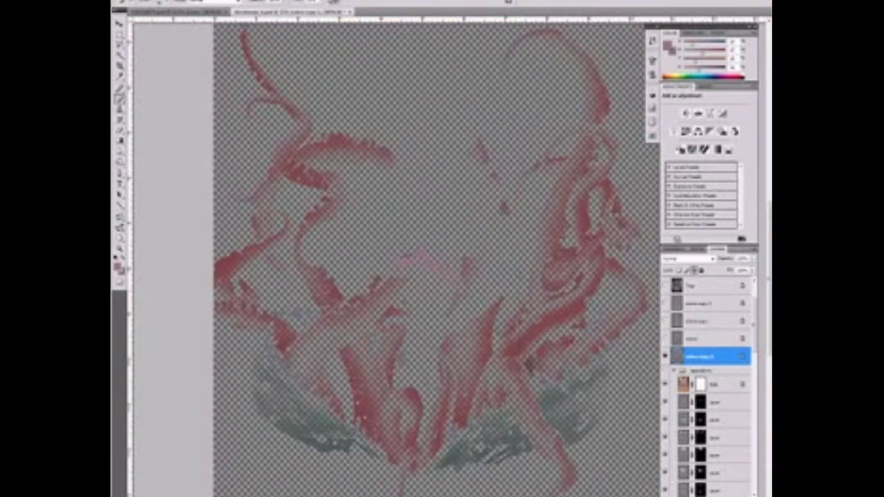
left_click(712, 339)
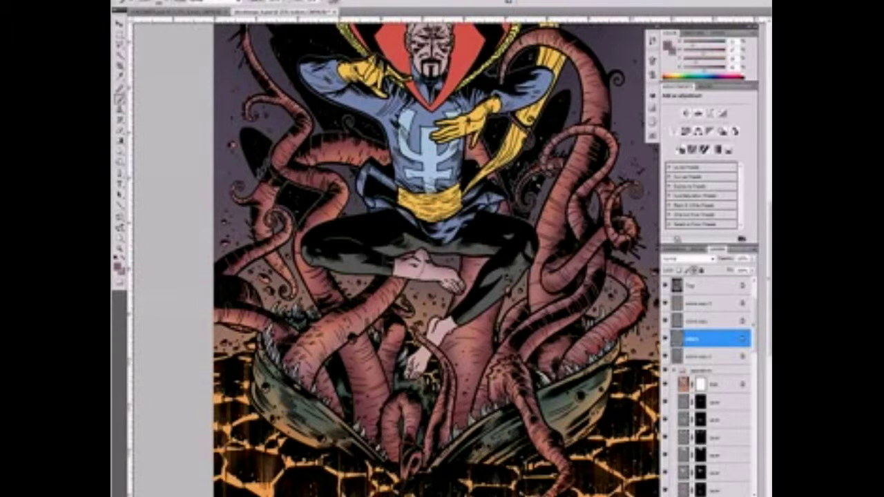
key("ctrl+u")
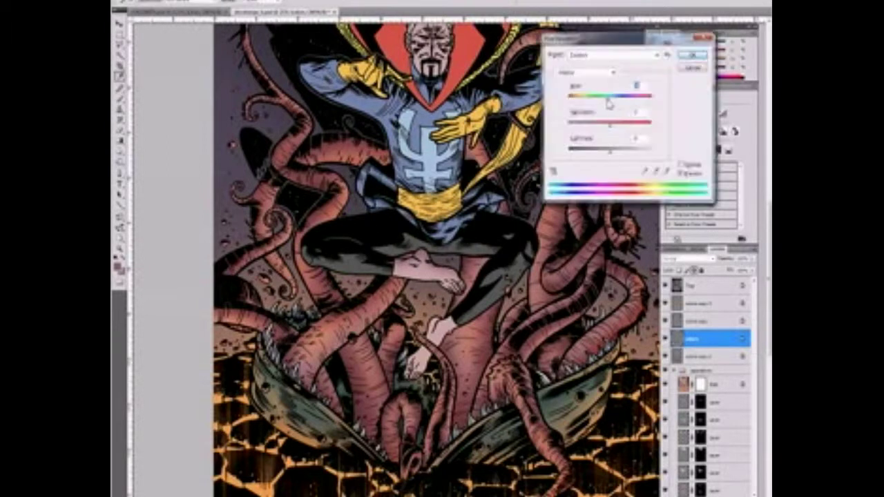
key("Return")
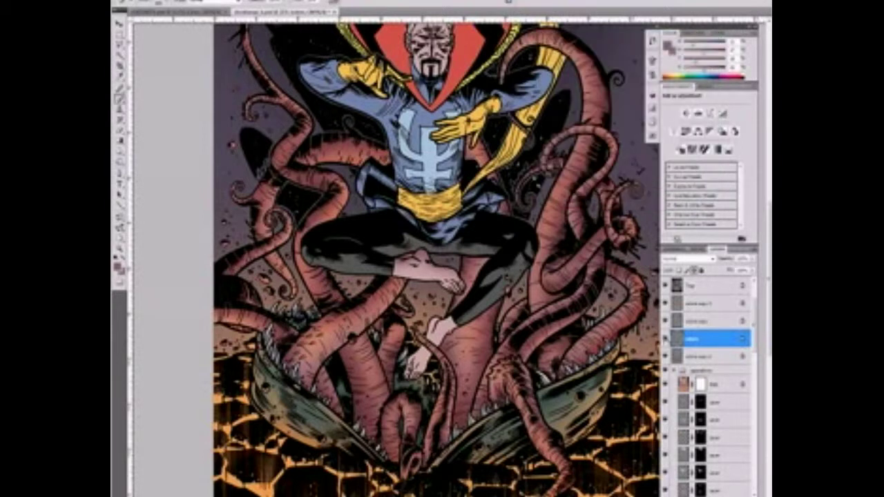
left_click(666, 338, "alt")
scroll(401, 263, "down", 2)
left_click(712, 339)
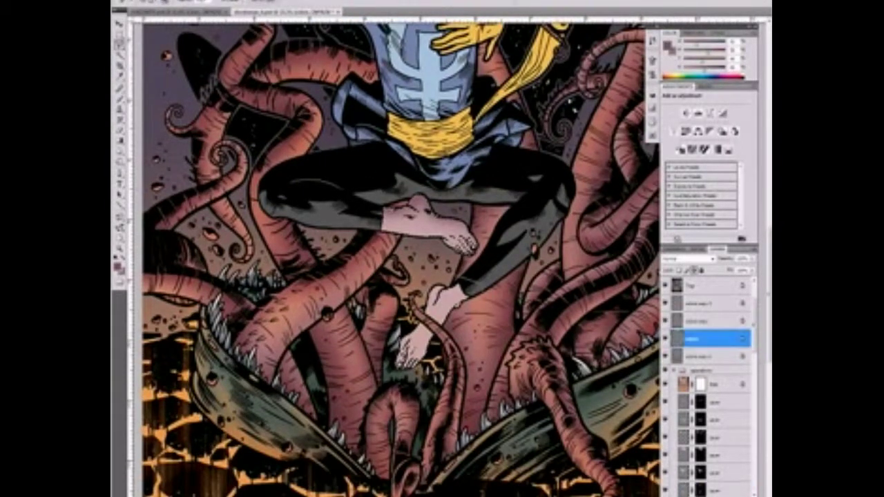
left_click(712, 356)
scroll(401, 263, "up", 1)
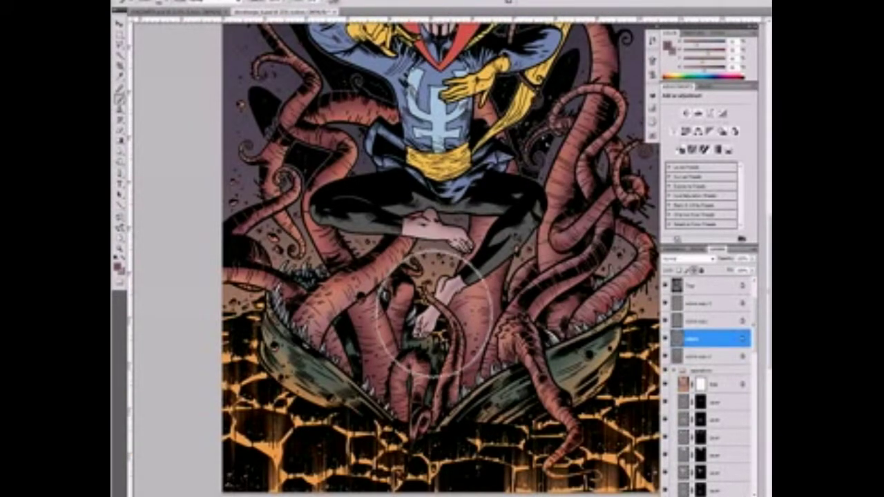
scroll(440, 259, "up", 2)
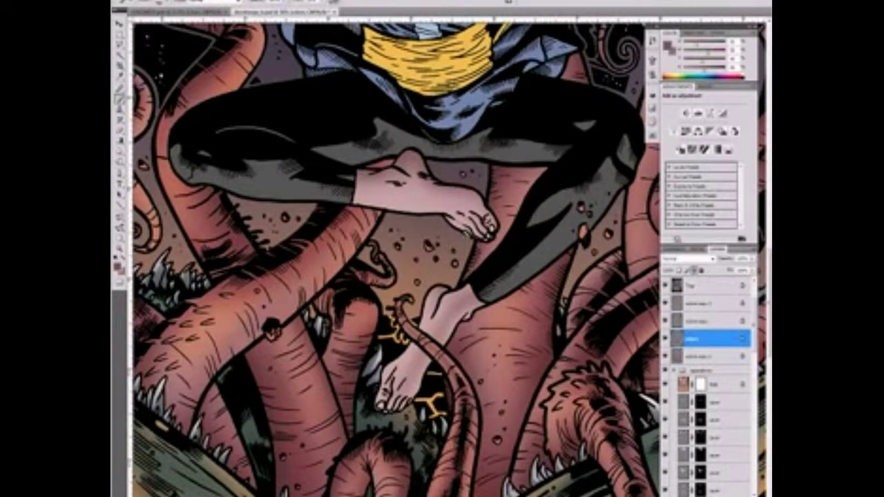
scroll(424, 326, "down", 2)
scroll(442, 214, "up", 2)
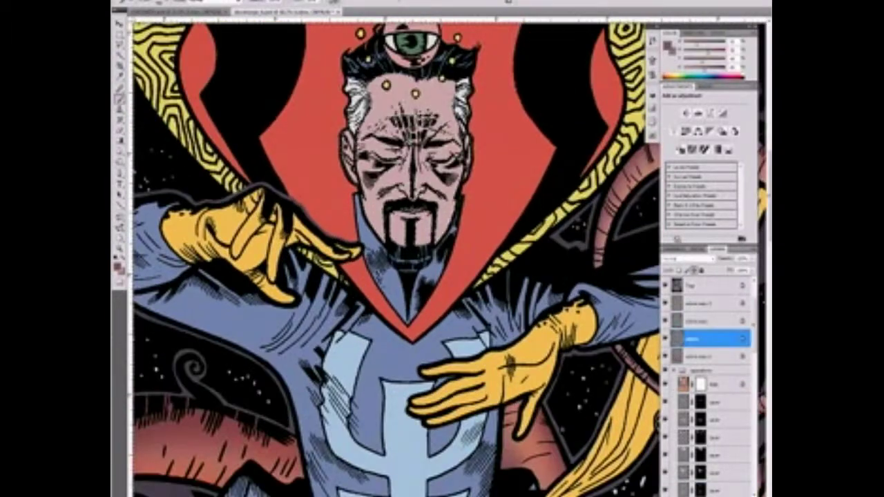
Step: Zoom in on the head and try painting face highlights, dismissing the warning messages
key("alt+bracketleft")
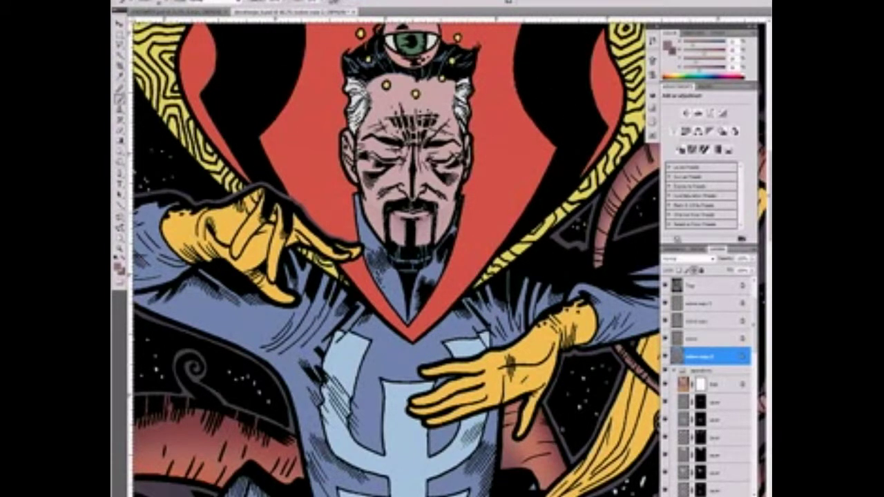
left_click(408, 193)
key("Return")
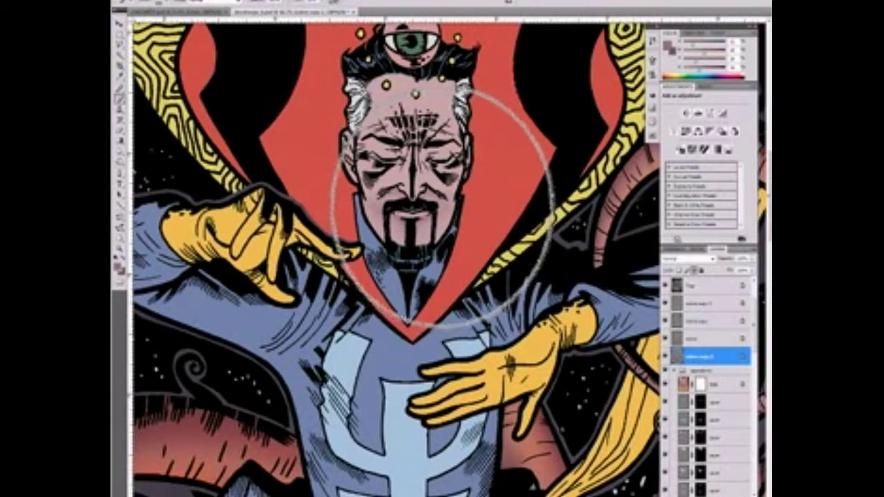
left_click(383, 207)
key("Return")
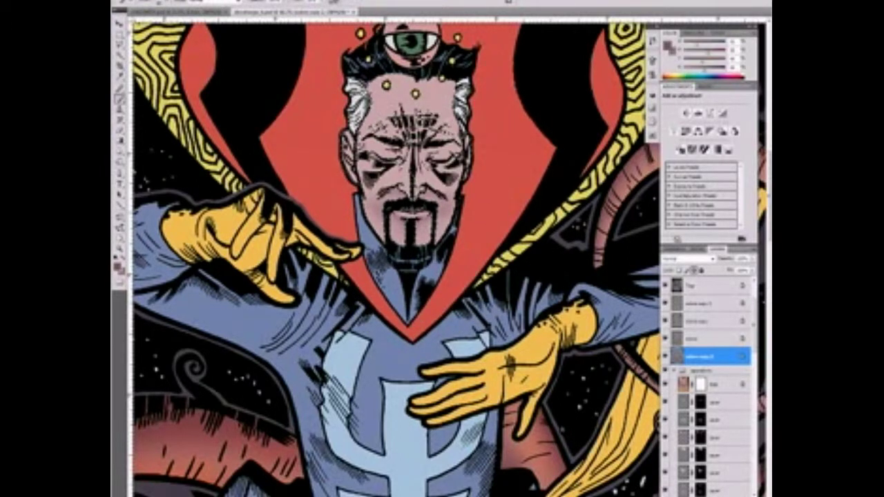
Step: Cycle between the layers above and below to pick the one for painting face highlights
key("alt+bracketright")
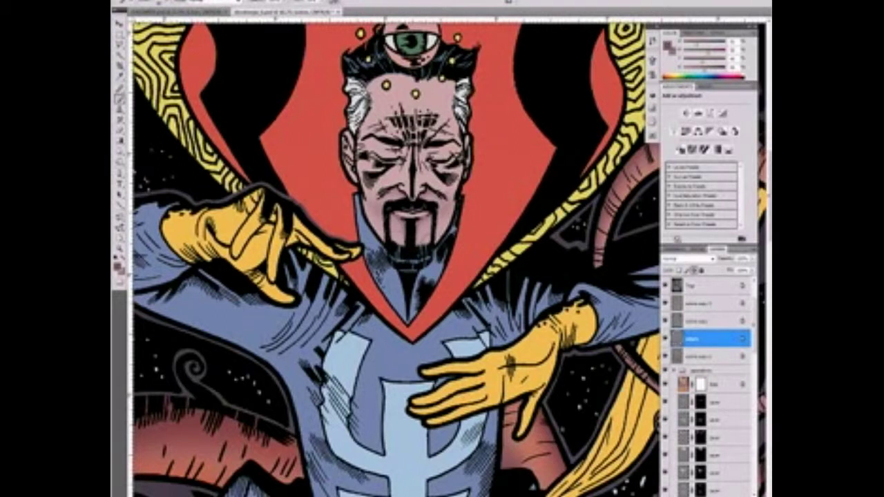
key("ctrl+minus")
key("ctrl+plus")
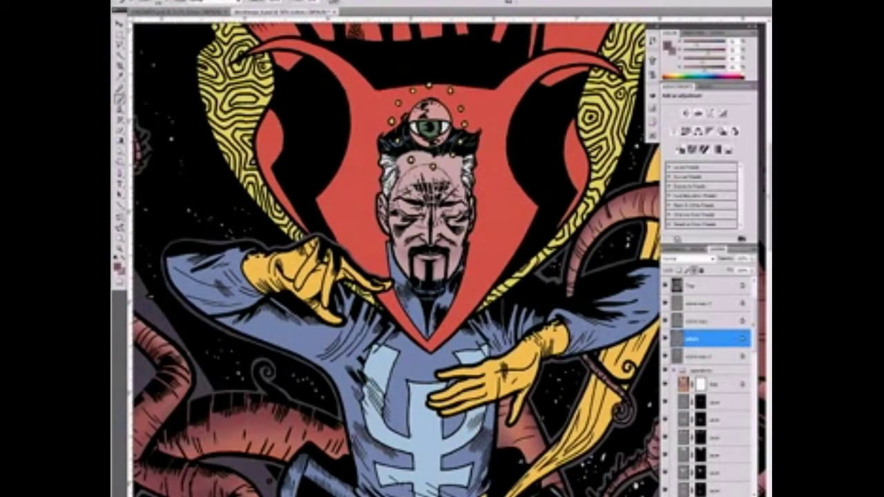
left_click(704, 355)
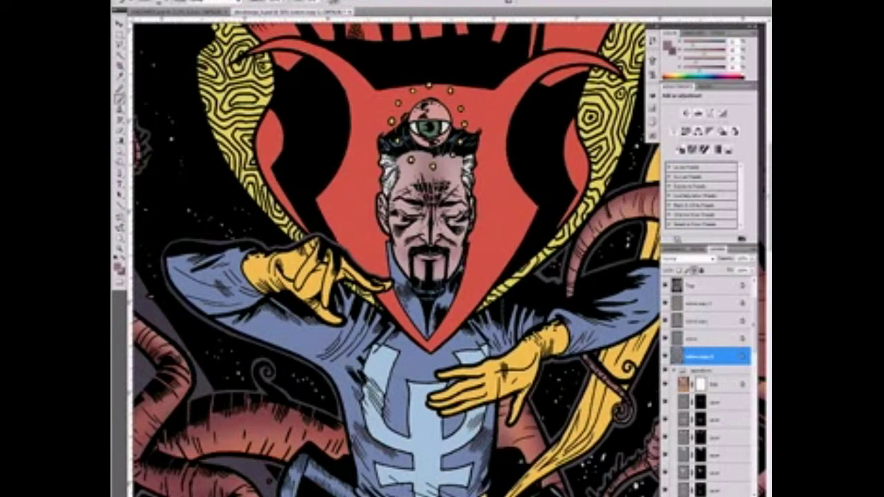
key("ctrl+plus")
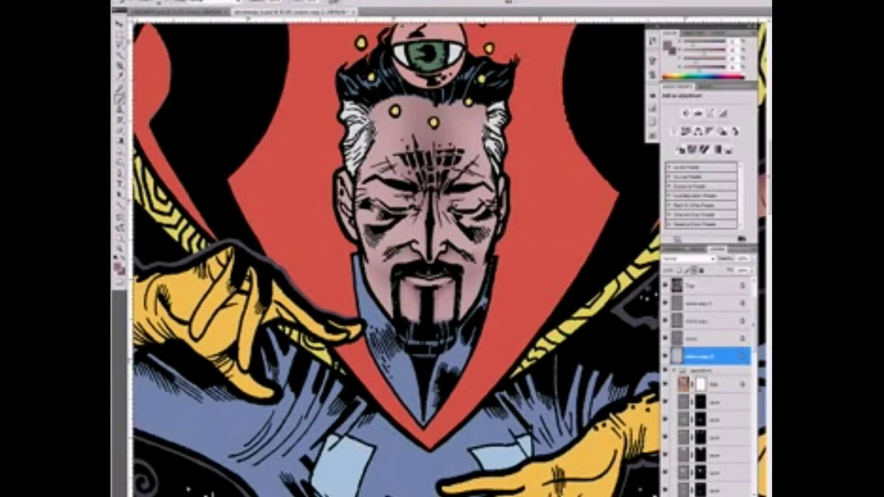
key("alt+bracketright")
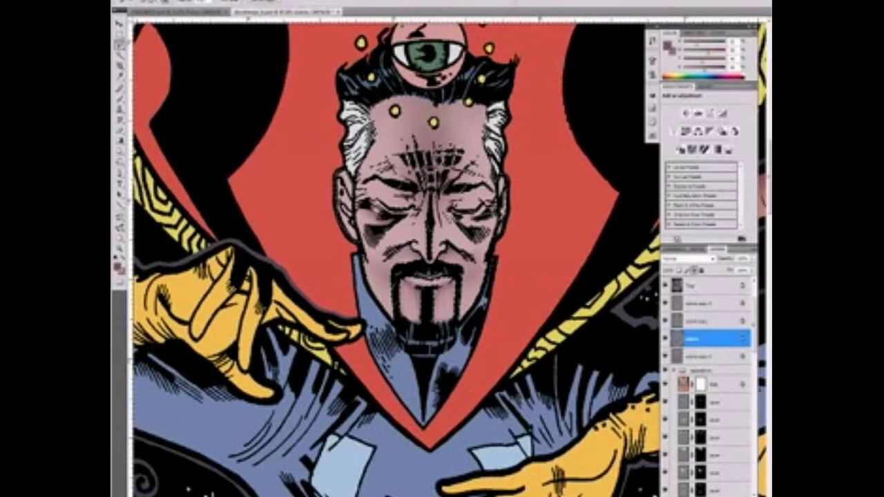
key("alt+bracketleft")
key("alt+bracketright")
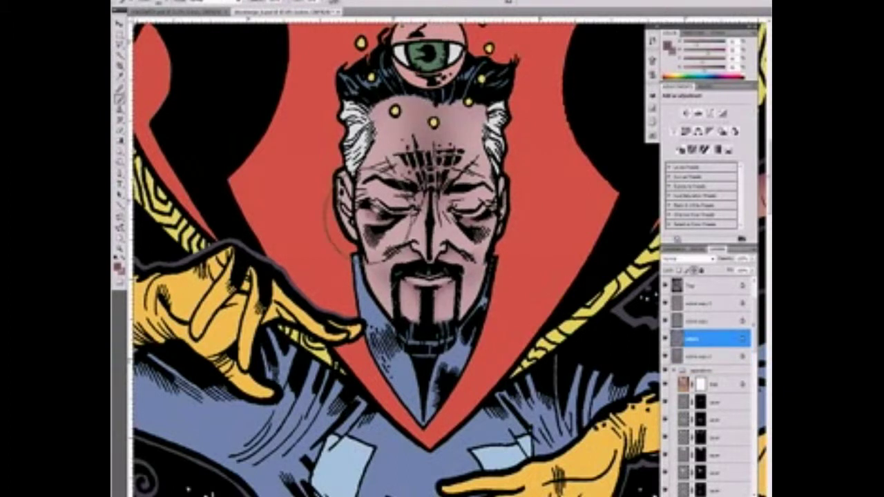
Step: Hide the side panels, then restore the Color, Adjustments and Layers panels
key("l")
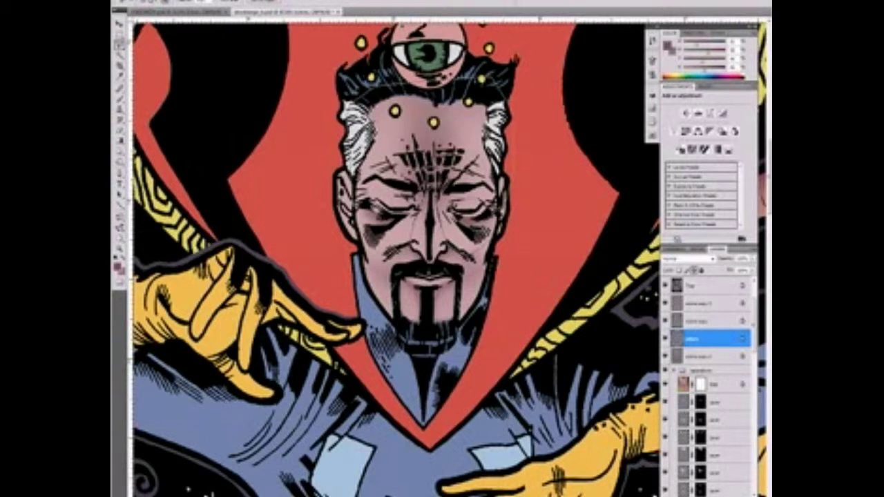
key("shift+Tab")
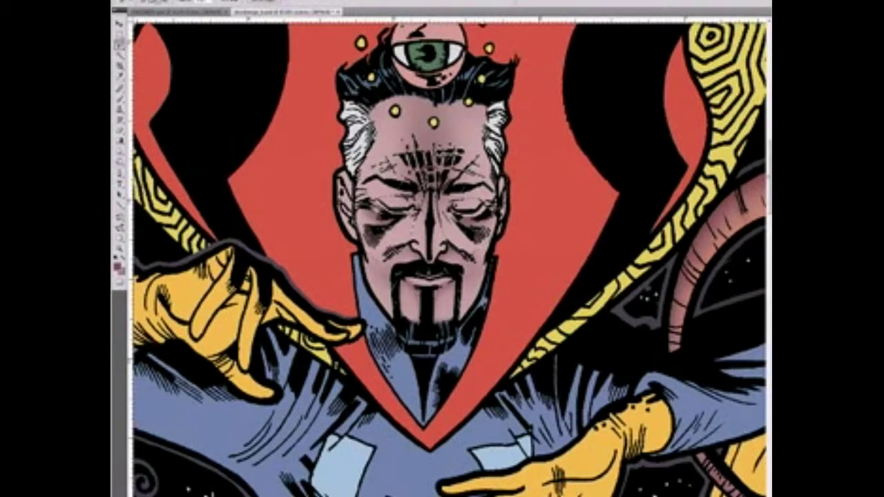
left_click(323, 2)
left_click(325, 142)
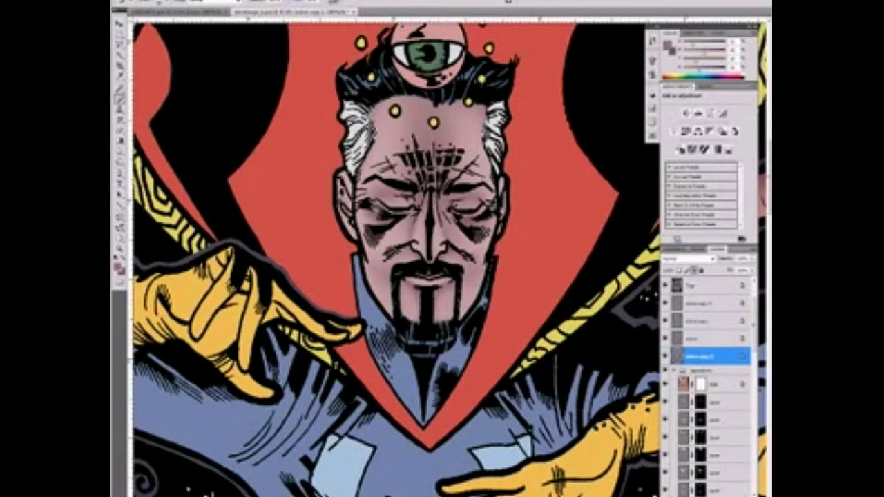
key("alt+bracketright")
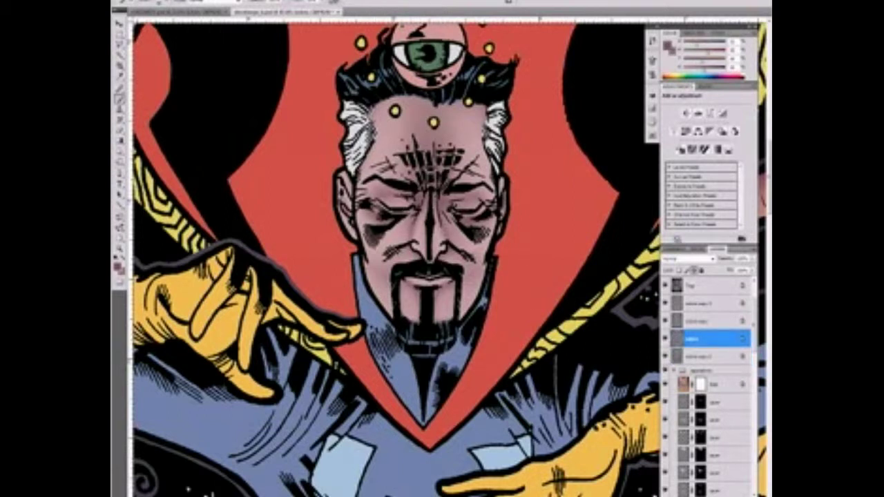
Step: Zoom in to inspect the highlights on the face and upper body, then fit the illustration
key("ctrl+minus")
key("ctrl+minus")
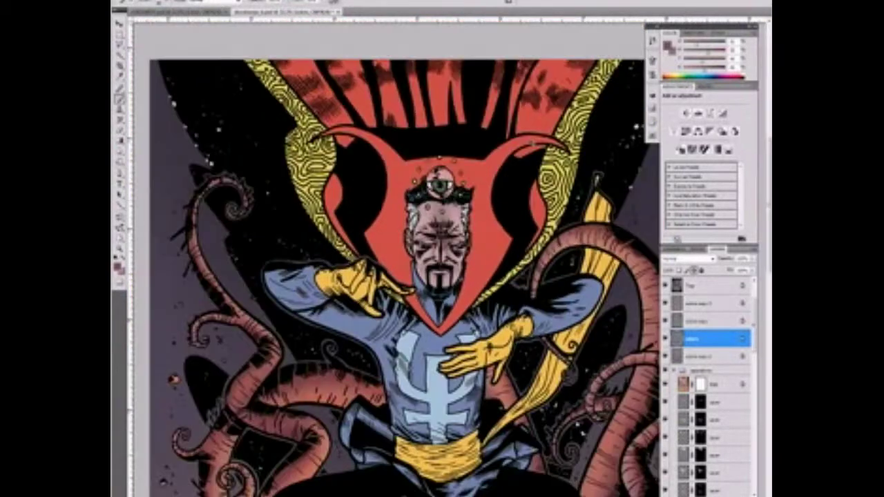
key("alt+bracketright")
key("ctrl+plus")
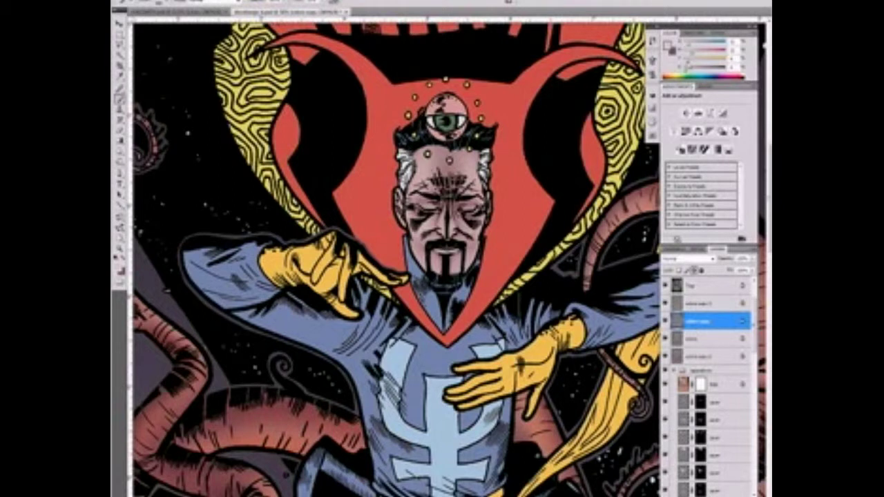
key("ctrl+plus")
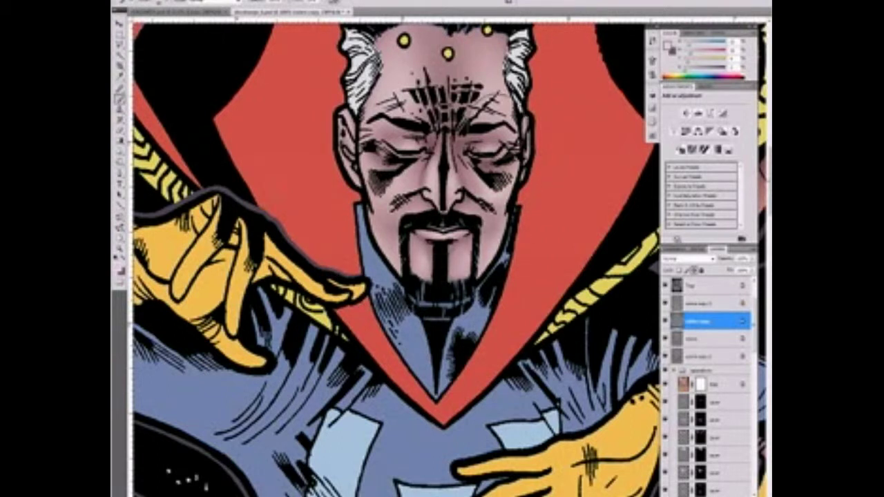
key("ctrl+0")
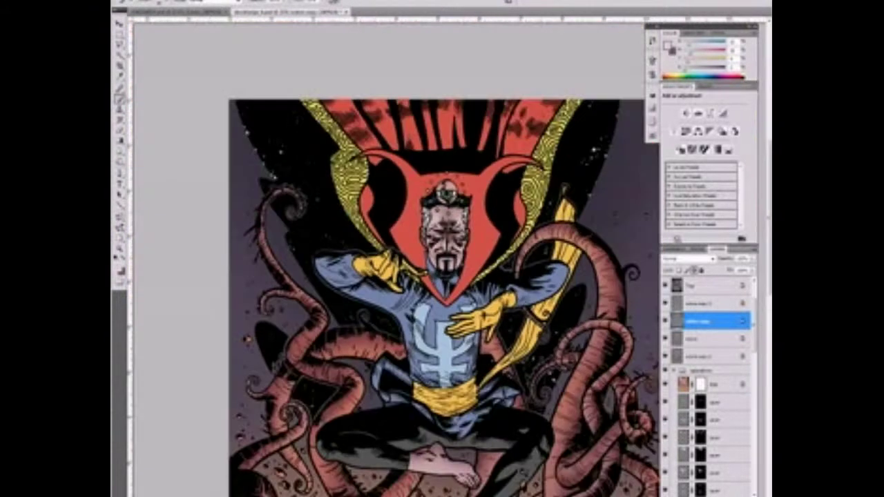
Step: Inspect the feet, tentacles and lava, then bring the head and torso back into view
left_click(415, 387, "ctrl")
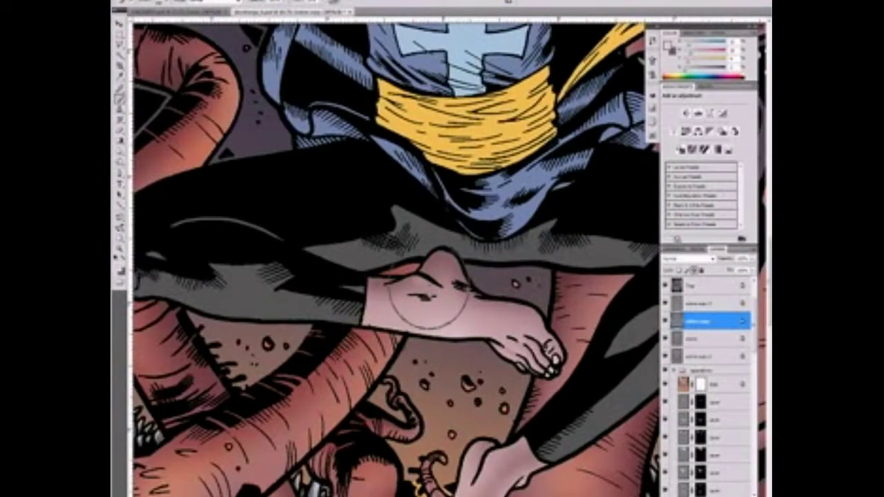
scroll(366, 248, "down", 1)
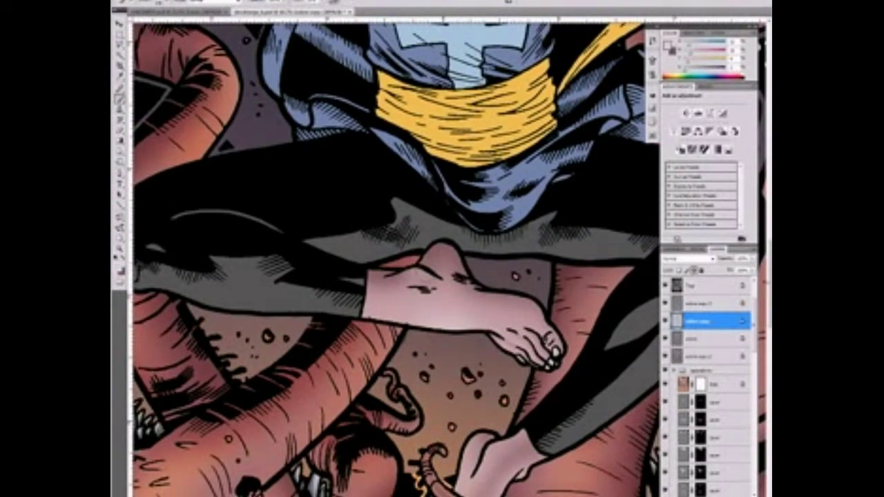
left_click_drag(503, 462, 521, 288)
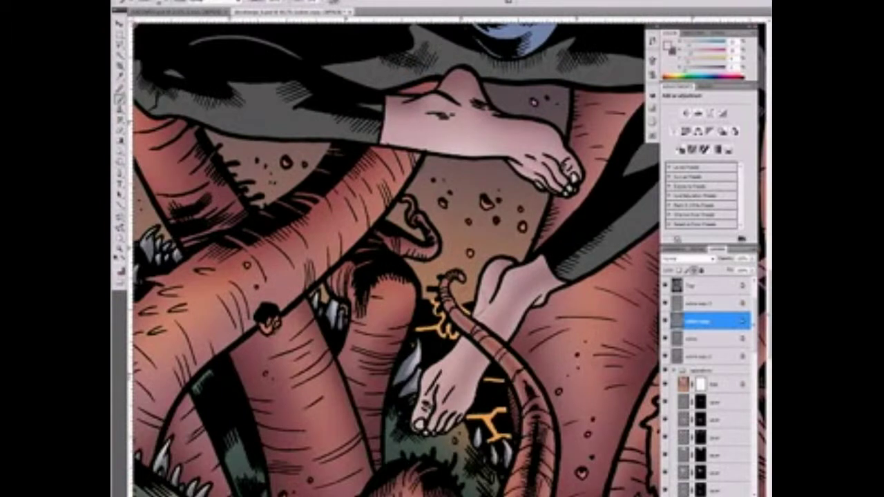
key("ctrl+minus")
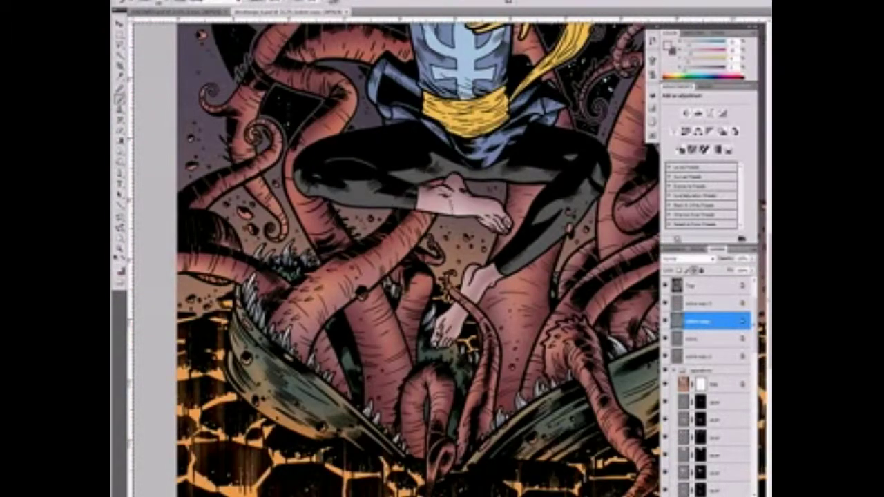
left_click_drag(483, 290, 435, 483)
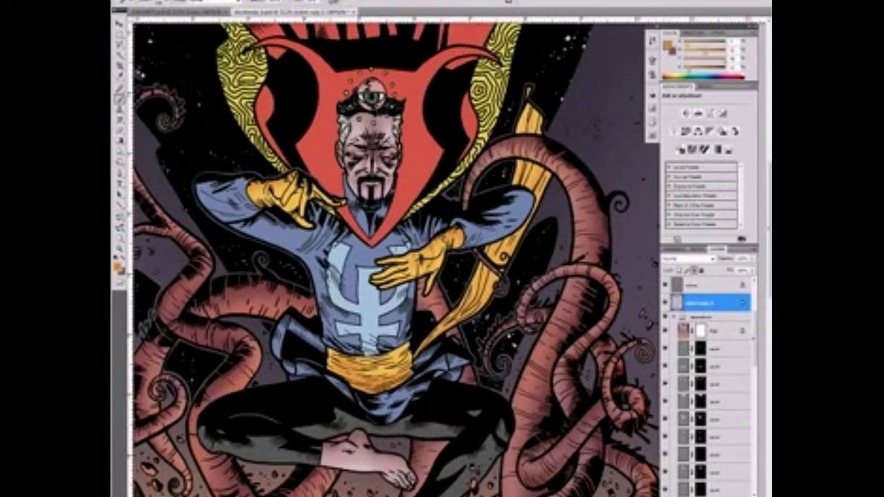
Step: Add light strokes beside the left glove and darker shading on the right glove
key("ctrl+plus")
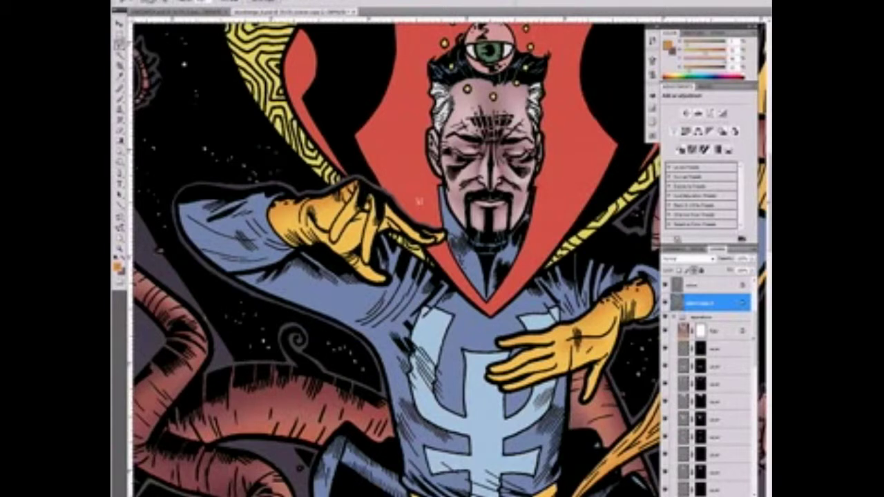
mouse_move(367, 180)
left_mouse_down()
mouse_move(391, 207)
mouse_move(435, 207)
left_mouse_up()
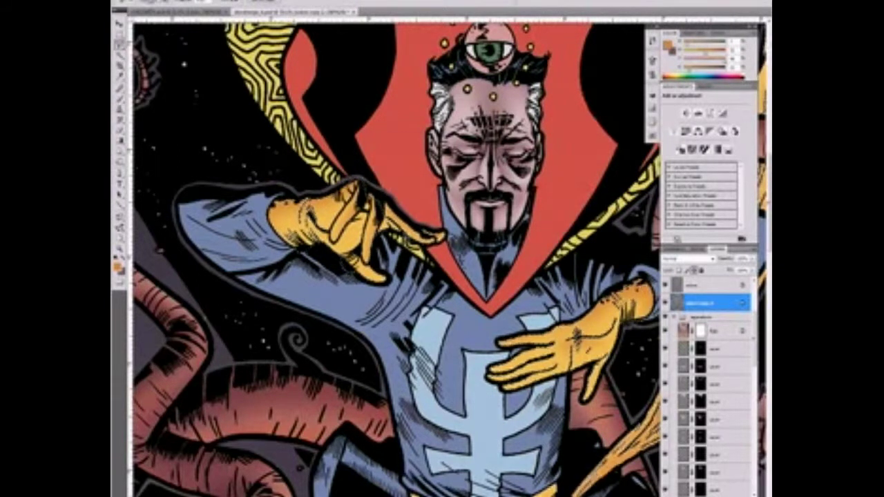
left_click_drag(572, 330, 578, 344)
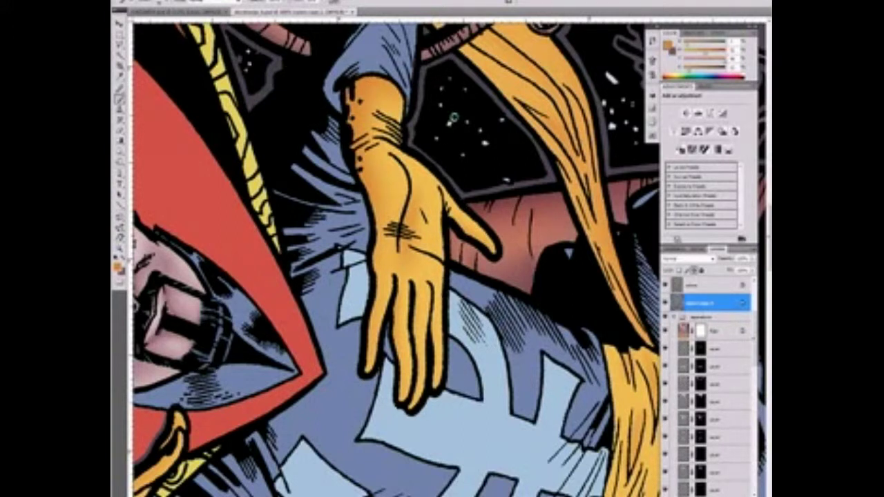
scroll(453, 119, "down", 2)
scroll(454, 119, "down", 2)
scroll(454, 118, "down", 1)
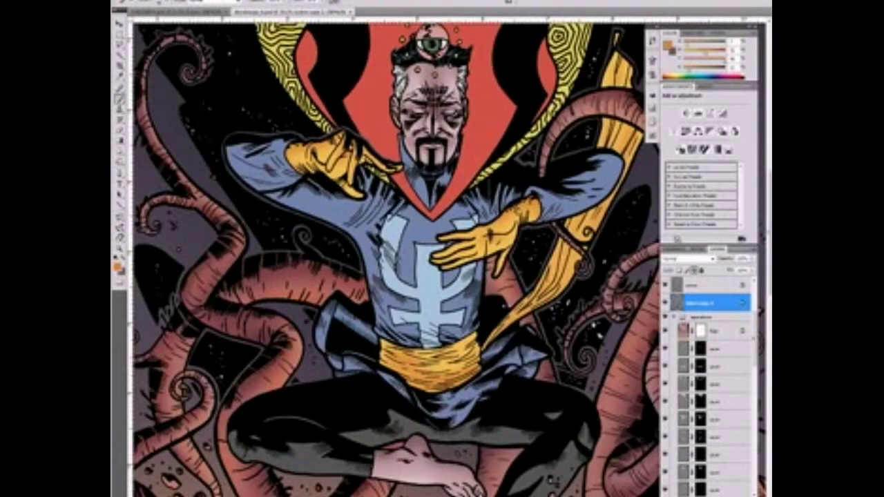
scroll(394, 260, "down", 3)
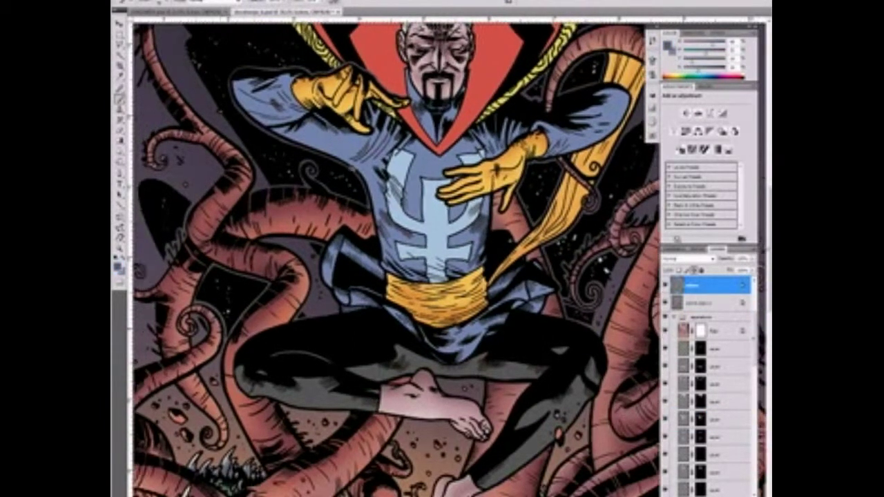
Step: Shift the view of the figure slightly and select the layer below
left_click_drag(394, 259, 415, 288)
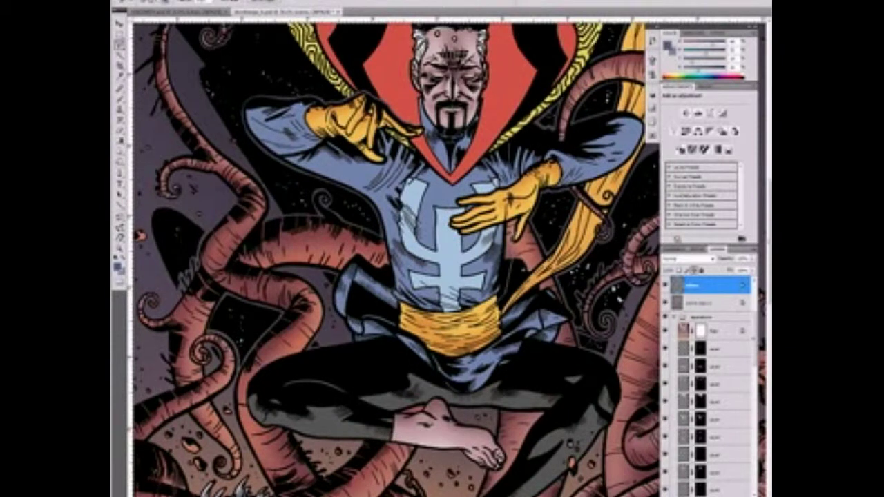
key("alt+bracketleft")
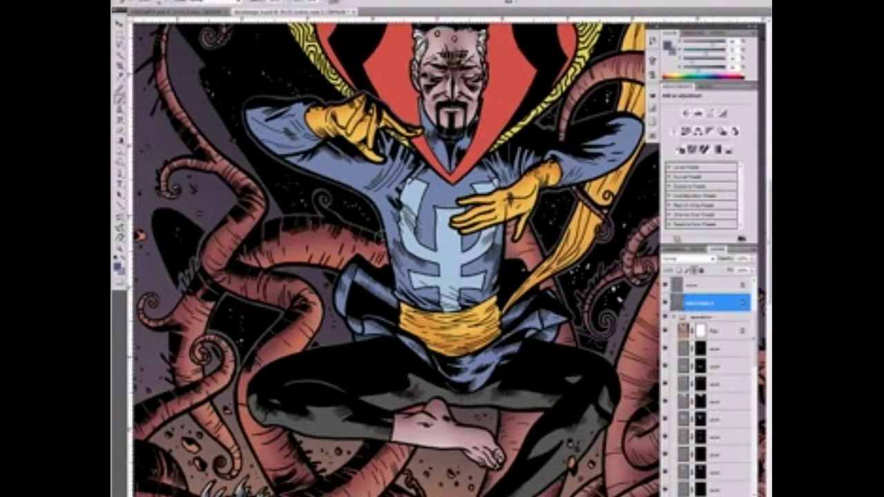